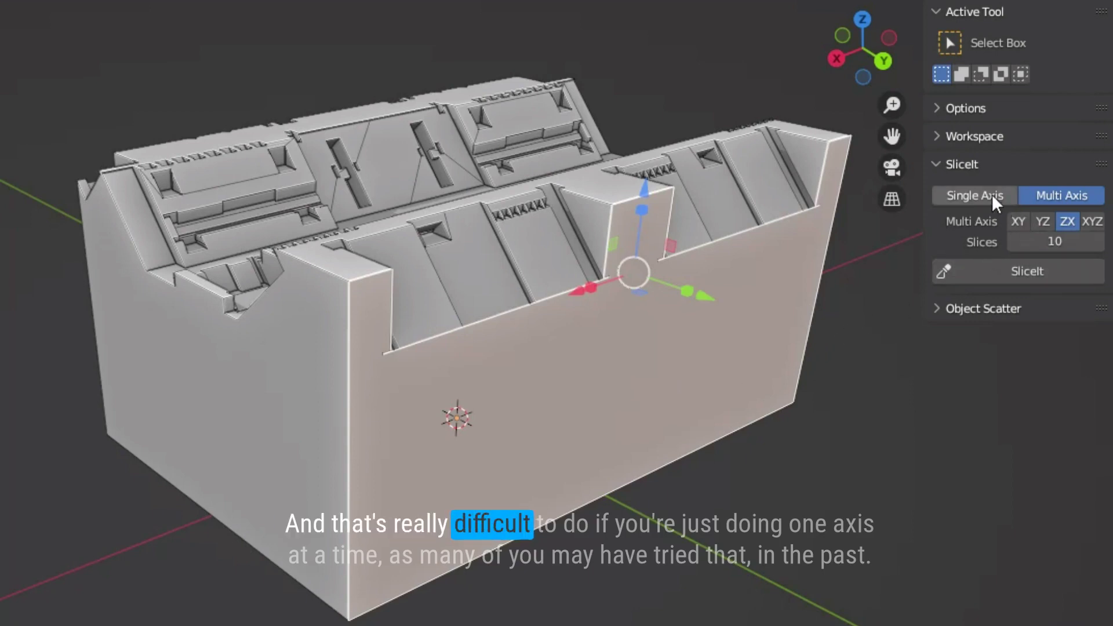
- Slice the front face into 10 single-axis slices along X, and slice its linked flat faces into 10 along Z
{"action": "left_click", "coordinate": [991, 195]}
{"action": "left_click", "coordinate": [1027, 272]}
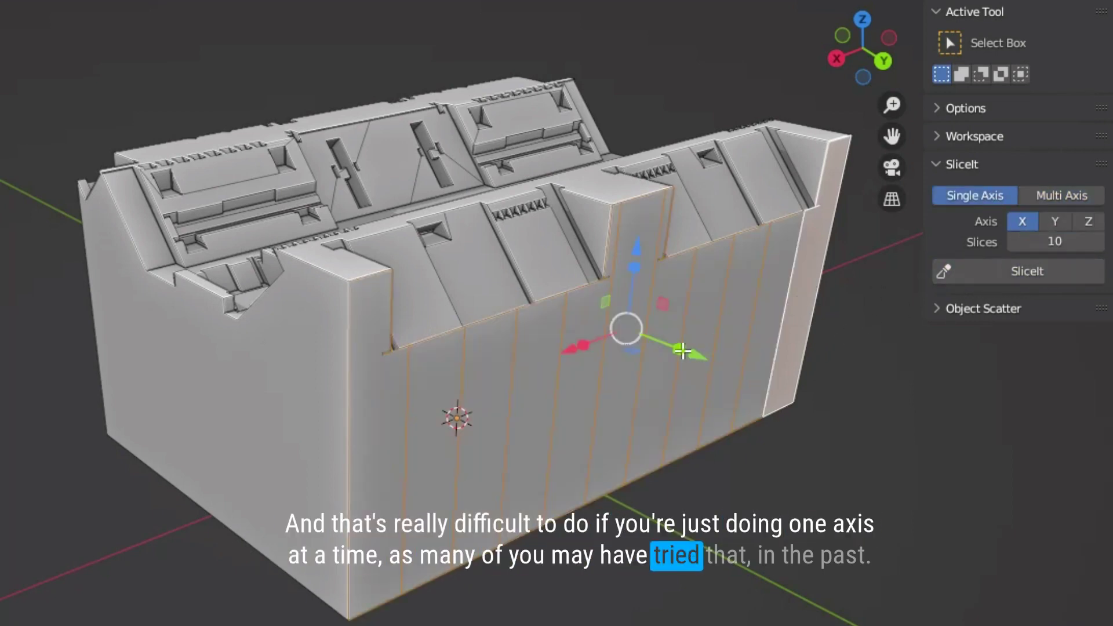
{"action": "key", "text": "q"}
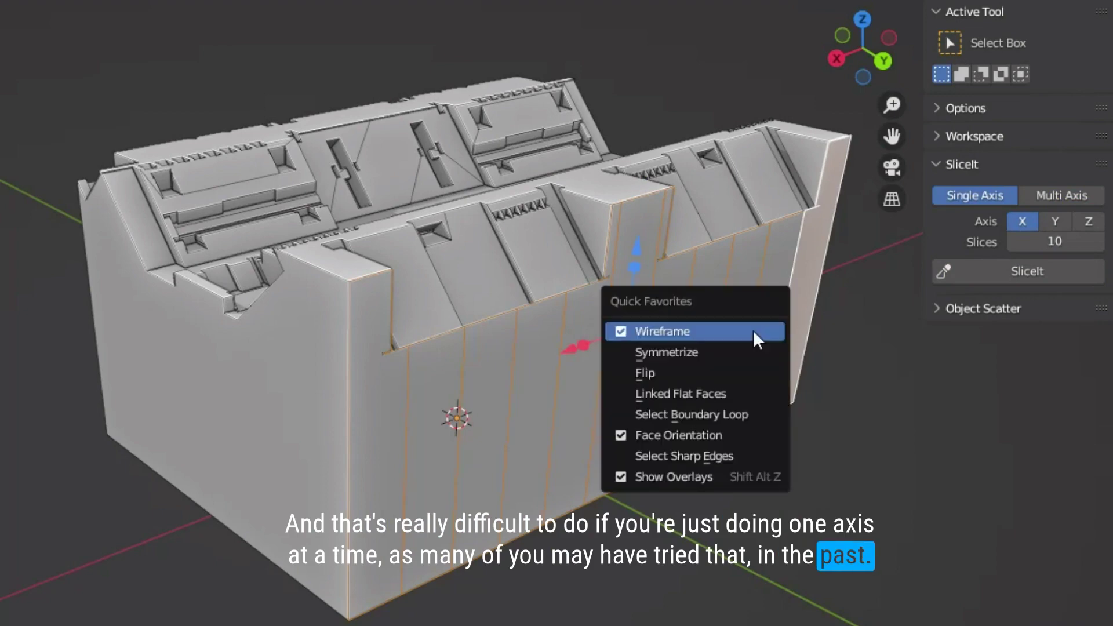
{"action": "left_click", "coordinate": [724, 389]}
{"action": "left_click", "coordinate": [1087, 224]}
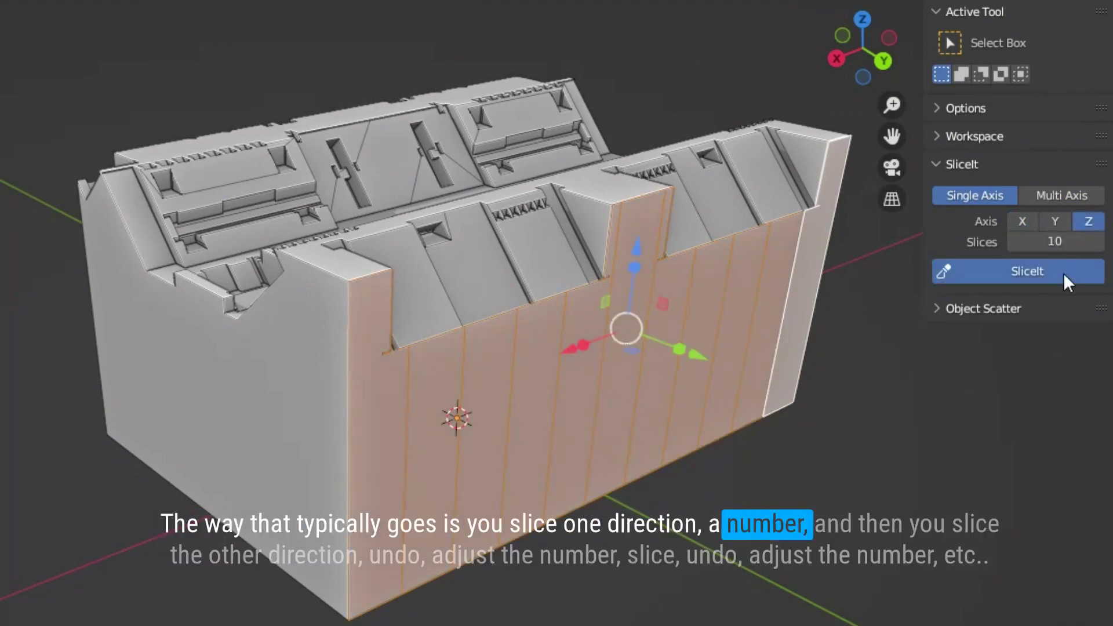
{"action": "left_click", "coordinate": [1063, 272]}
{"action": "middle_click_drag", "start_coordinate": [522, 382], "coordinate": [567, 341]}
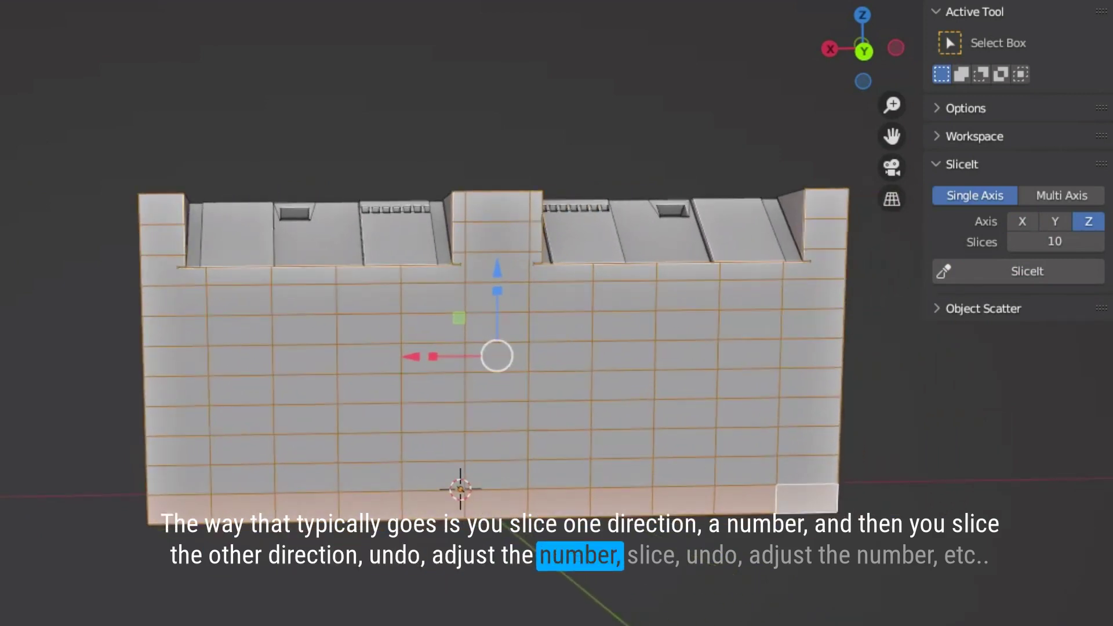
- Undo both single-axis slices and slice the whole front face with SliceIt on the ZX multi-axis using 10 slices
{"action": "left_click", "coordinate": [1064, 195]}
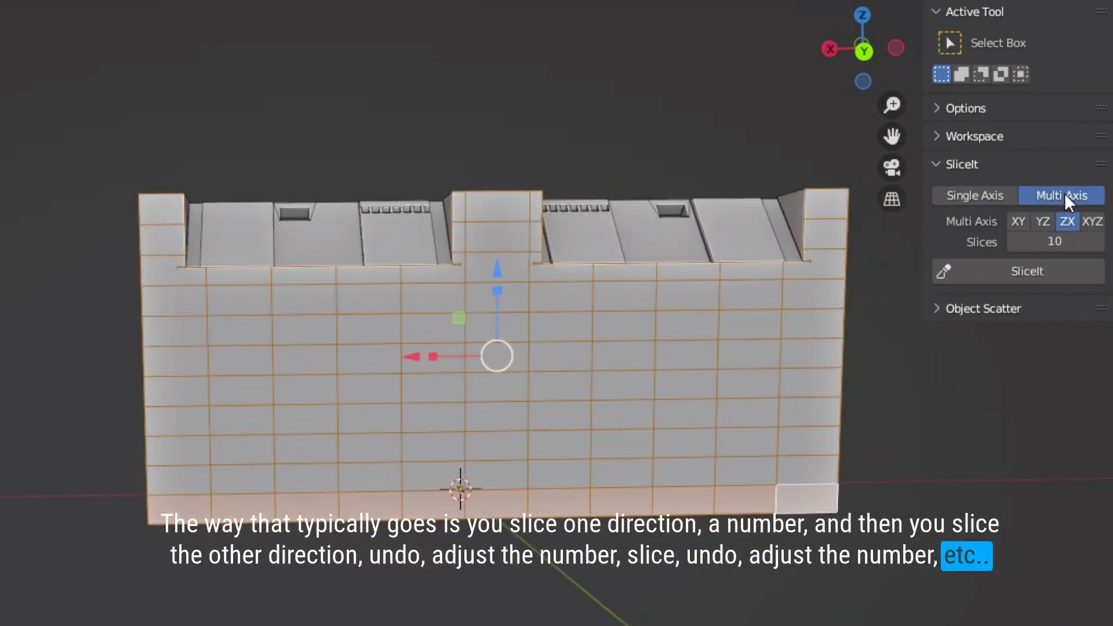
{"action": "key", "text": "ctrl+z"}
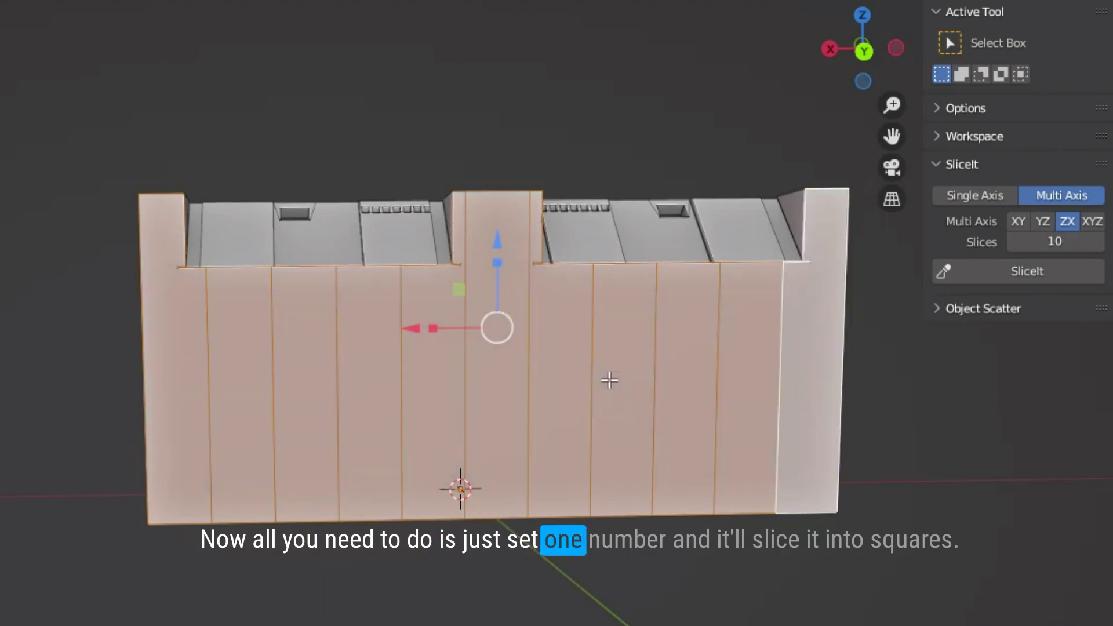
{"action": "key", "text": "ctrl+z"}
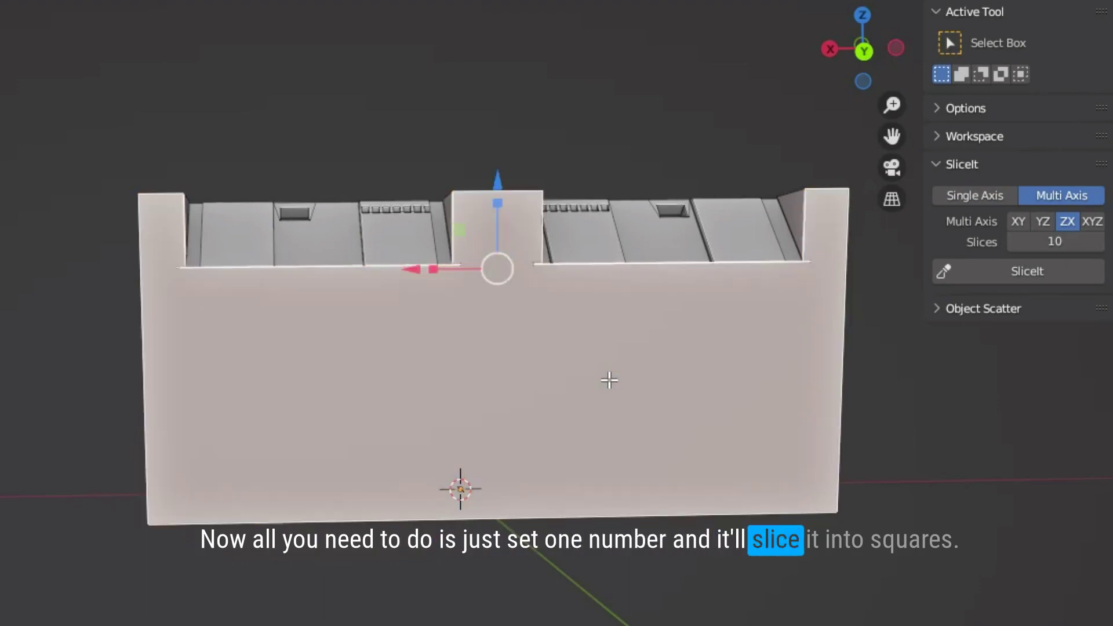
{"action": "left_click", "coordinate": [1025, 273]}
{"action": "middle_click_drag", "start_coordinate": [539, 405], "coordinate": [576, 449]}
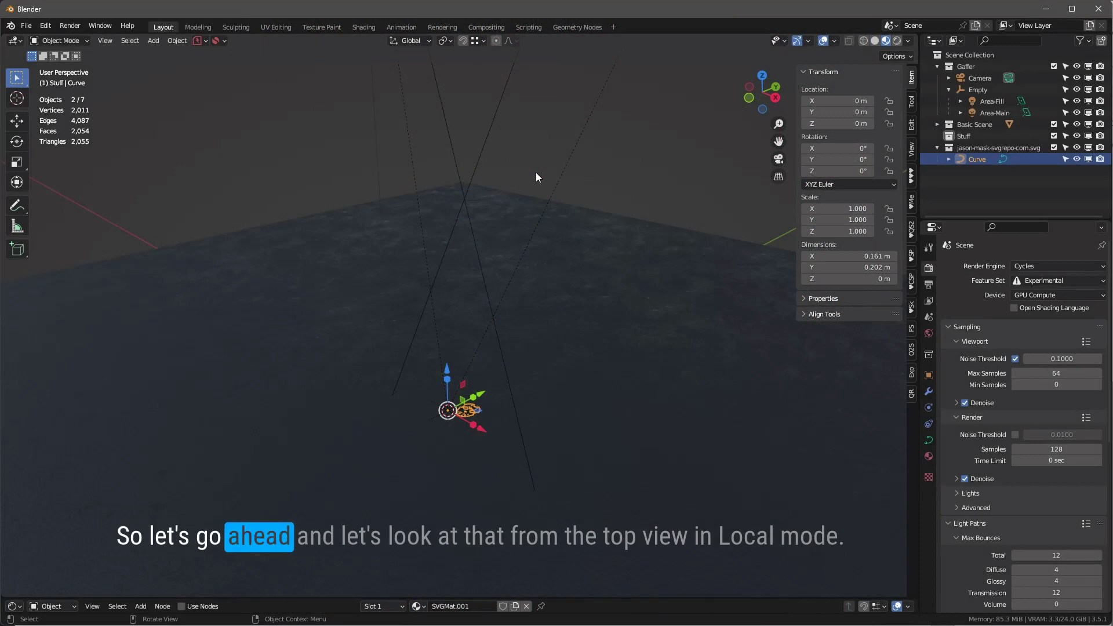
- Isolate the imported mask curve in local view and look at it from the top in orthographic projection
{"action": "key", "text": "KP_7"}
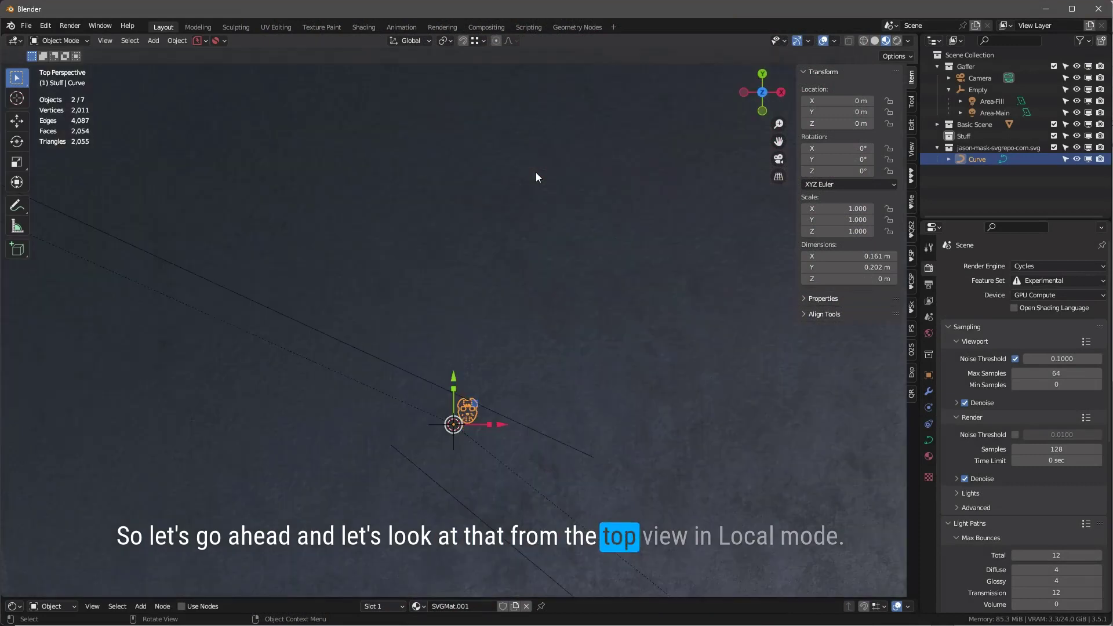
{"action": "key", "text": "KP_Divide"}
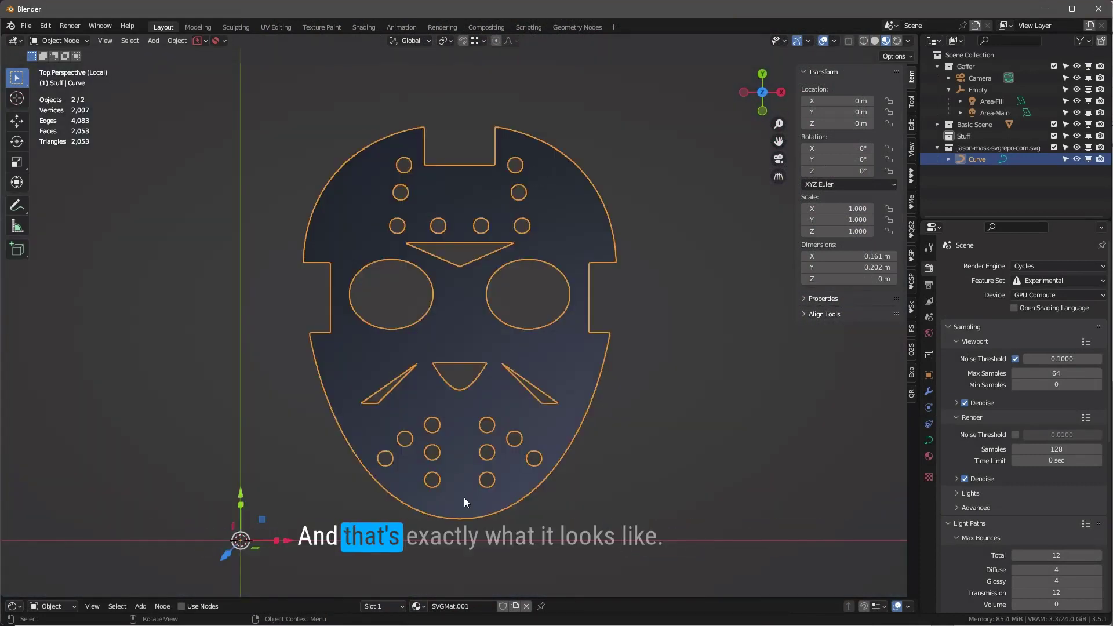
{"action": "key", "text": "KP_5"}
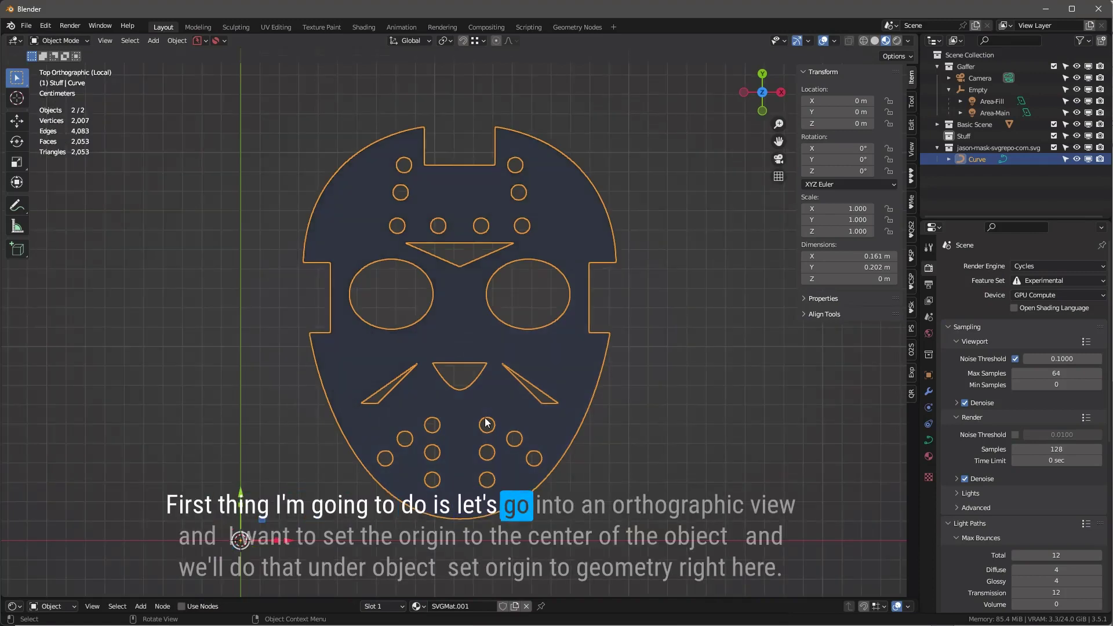
{"action": "scroll", "coordinate": [628, 399], "scroll_direction": "down", "scroll_amount": 1}
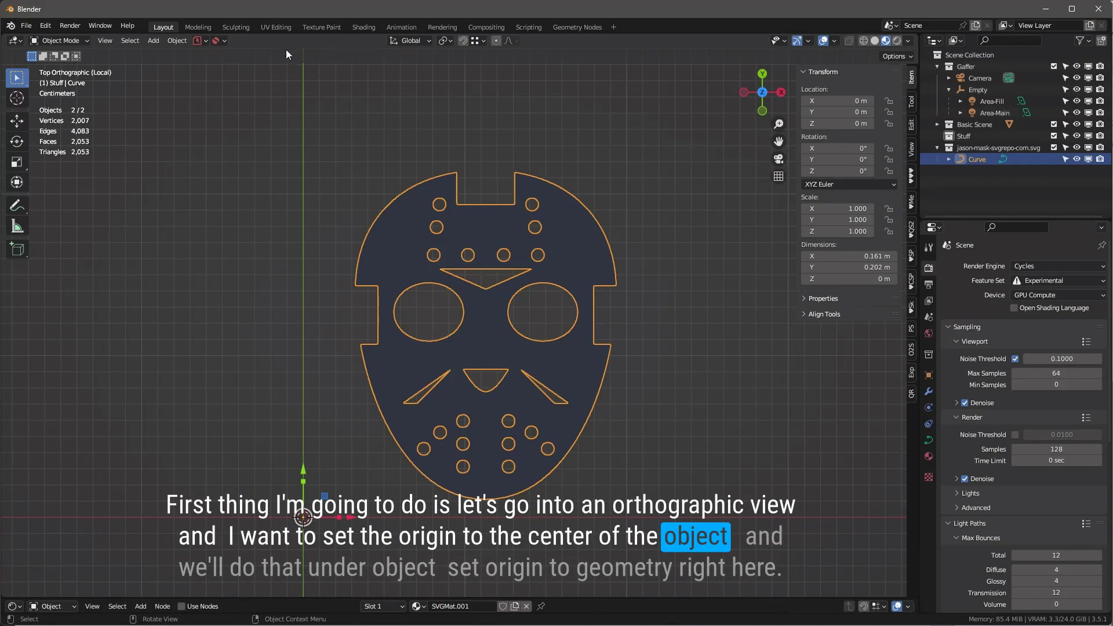
- Set the mask curve's origin to its geometry, using Bounds Center as the center type
{"action": "left_click", "coordinate": [178, 41]}
{"action": "mouse_move", "coordinate": [209, 66]}
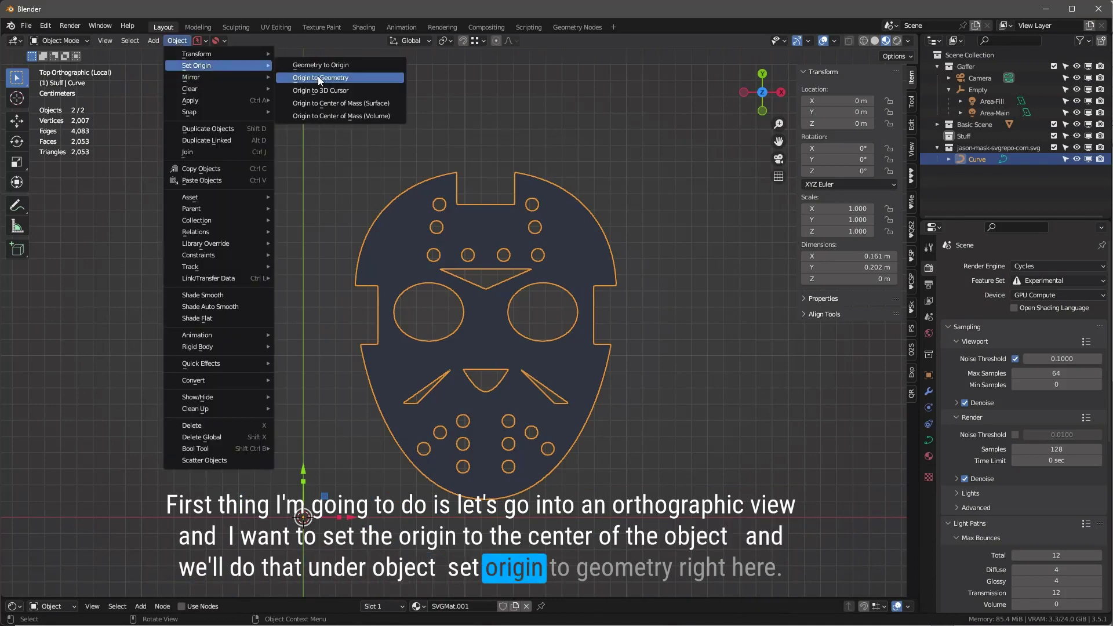
{"action": "left_click", "coordinate": [330, 77]}
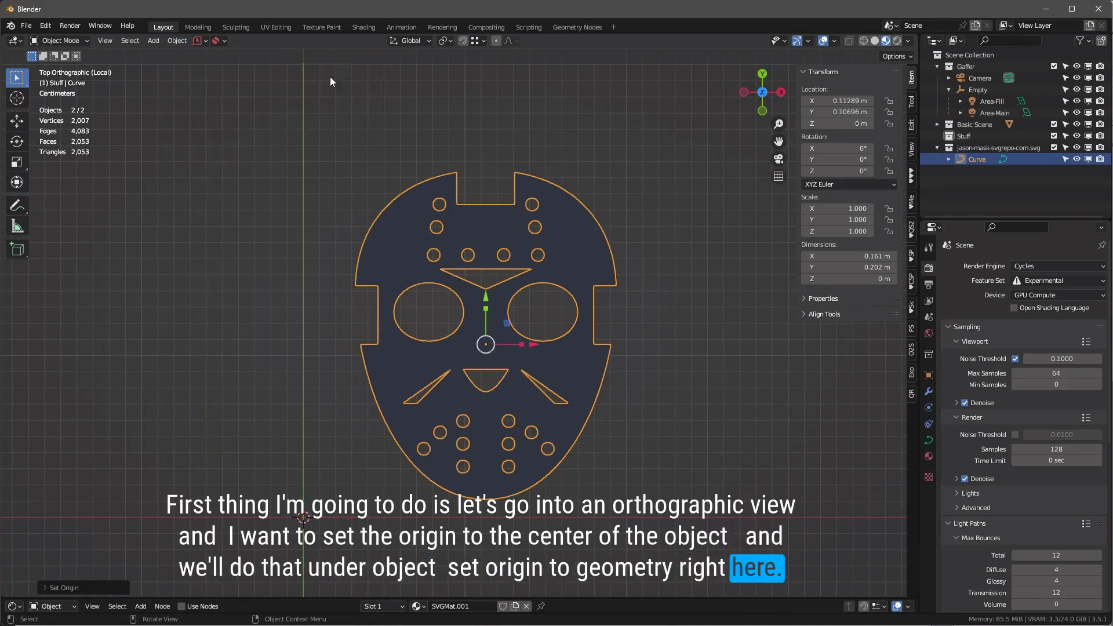
{"action": "left_click", "coordinate": [42, 587]}
{"action": "left_click", "coordinate": [143, 583]}
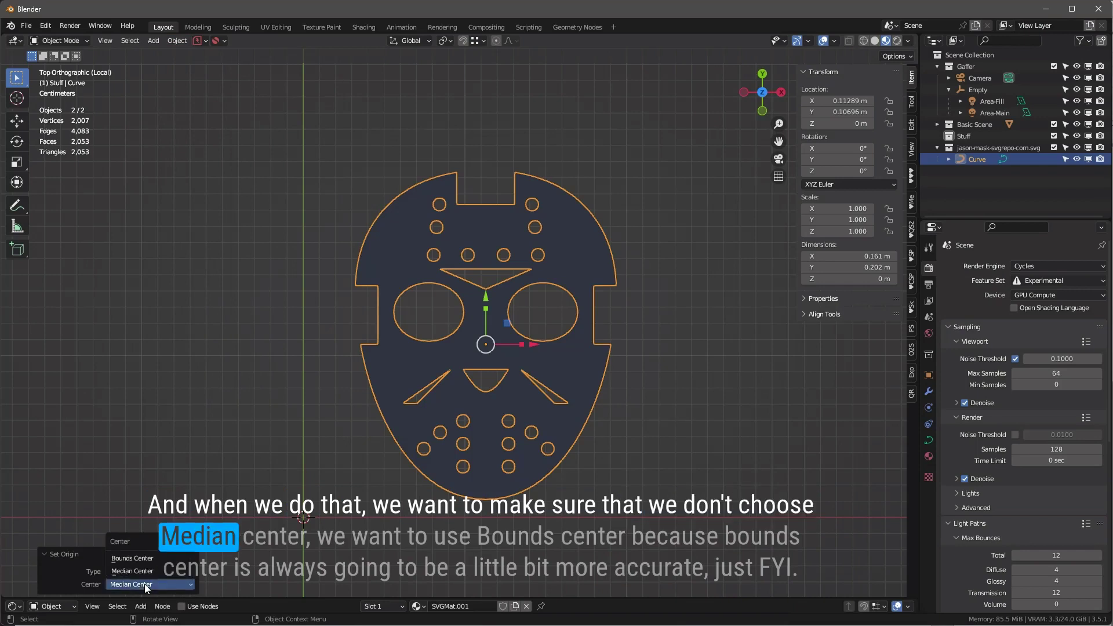
{"action": "left_click", "coordinate": [147, 558]}
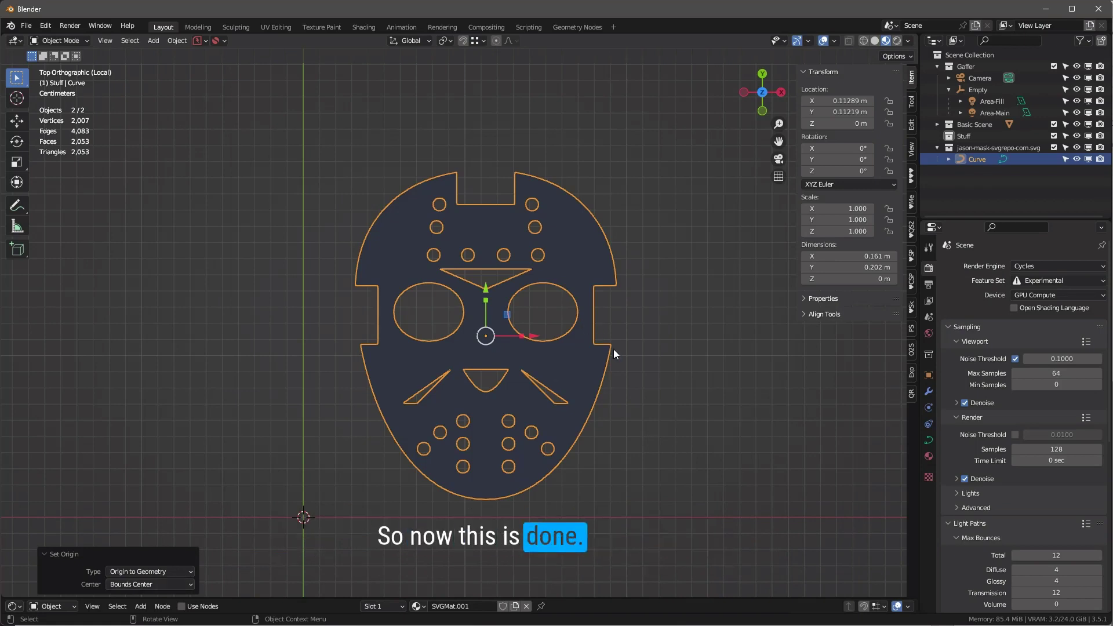
- Clear the mask curve's location so it sits at the world center, and frame it in the view
{"action": "left_click", "coordinate": [176, 41]}
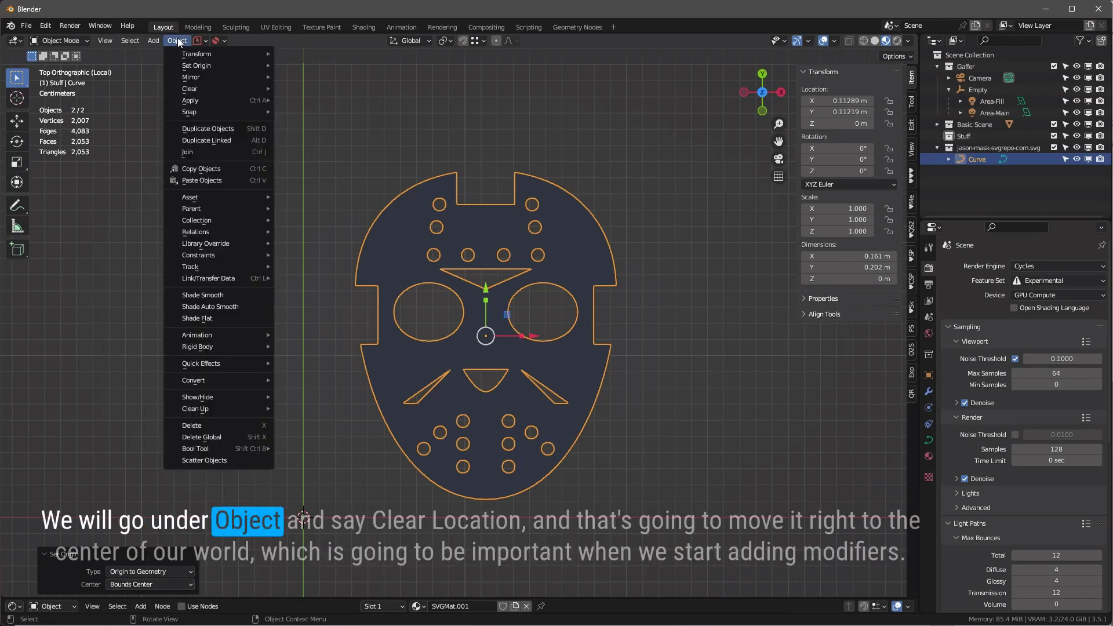
{"action": "mouse_move", "coordinate": [220, 88]}
{"action": "left_click", "coordinate": [297, 89]}
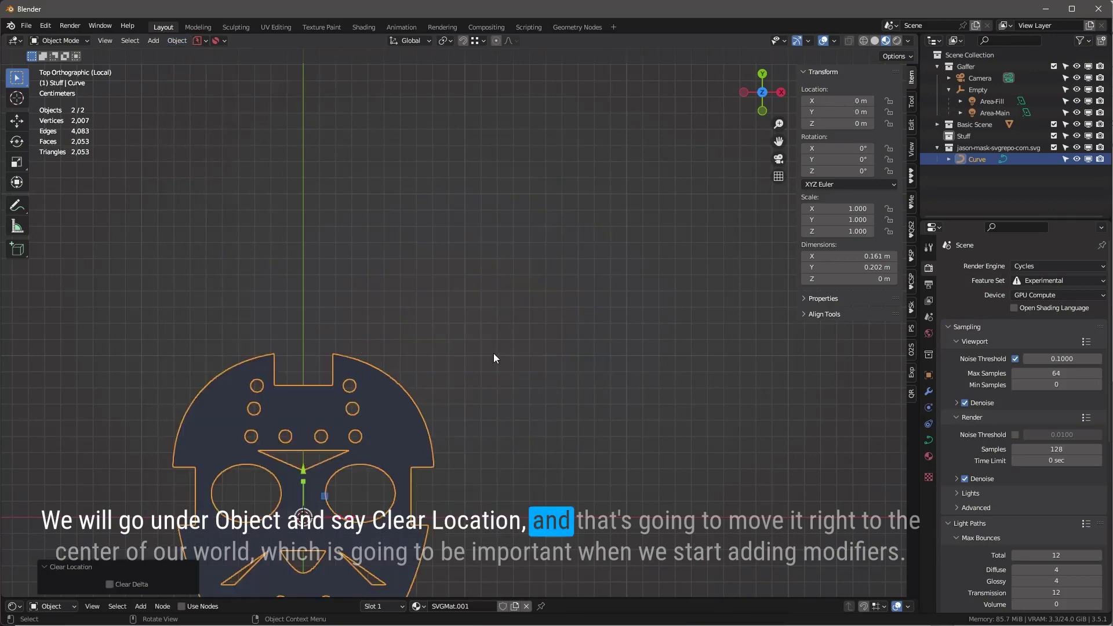
{"action": "key", "text": "KP_Decimal"}
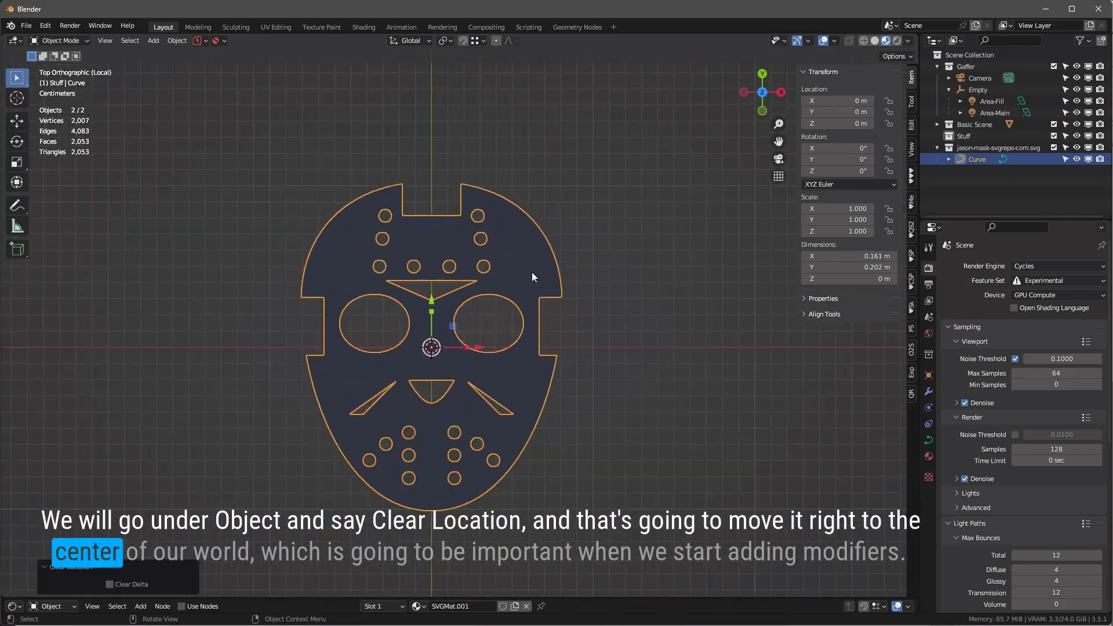
{"action": "scroll", "coordinate": [660, 322], "scroll_direction": "down", "scroll_amount": 2}
{"action": "key", "text": "KP_Decimal"}
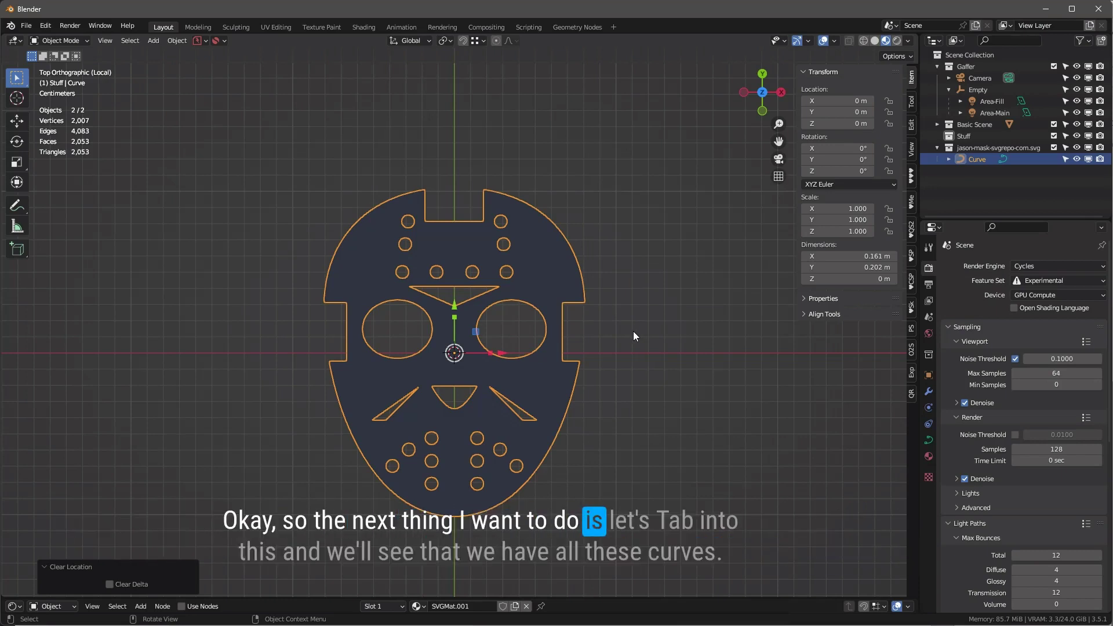
- Check the mask curve's control points in Edit Mode and convert the curve to a mesh
{"action": "key", "text": "Tab"}
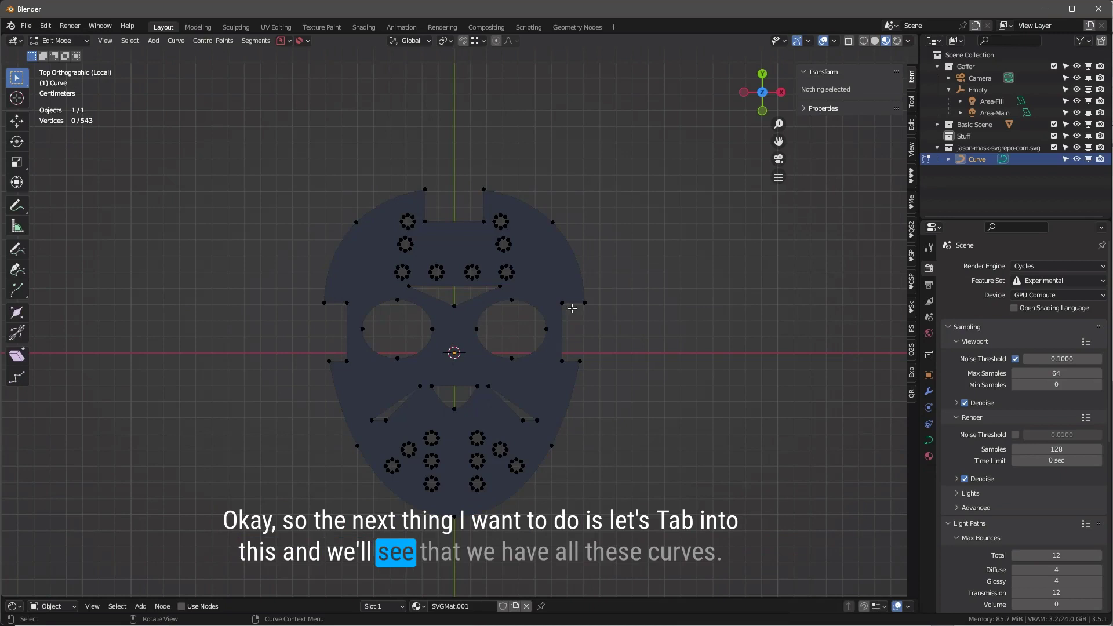
{"action": "key", "text": "Tab"}
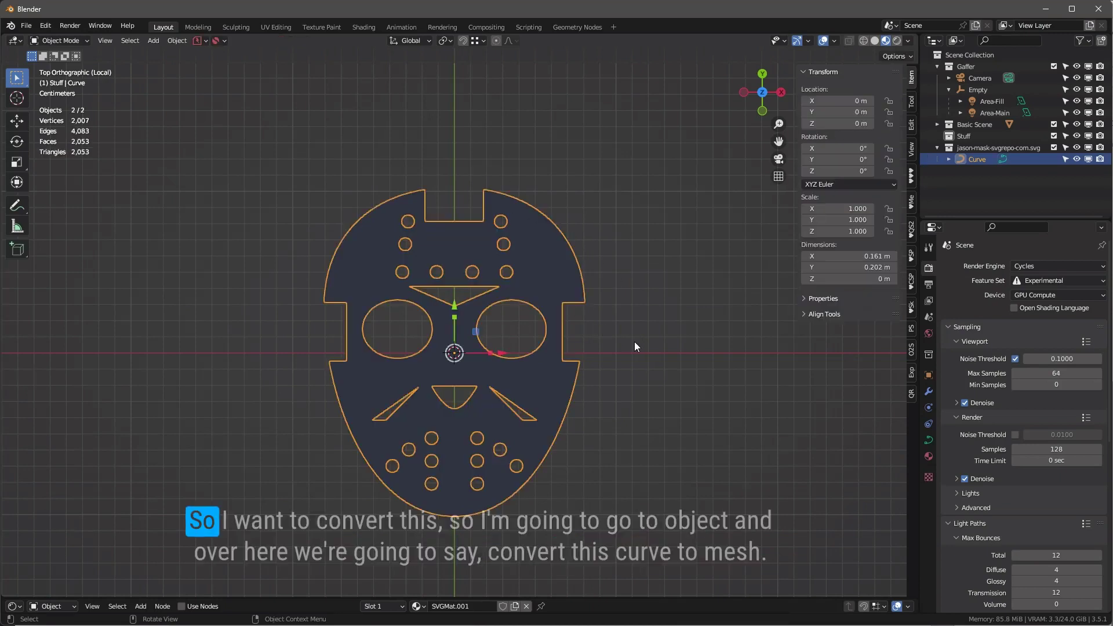
{"action": "left_click", "coordinate": [177, 41]}
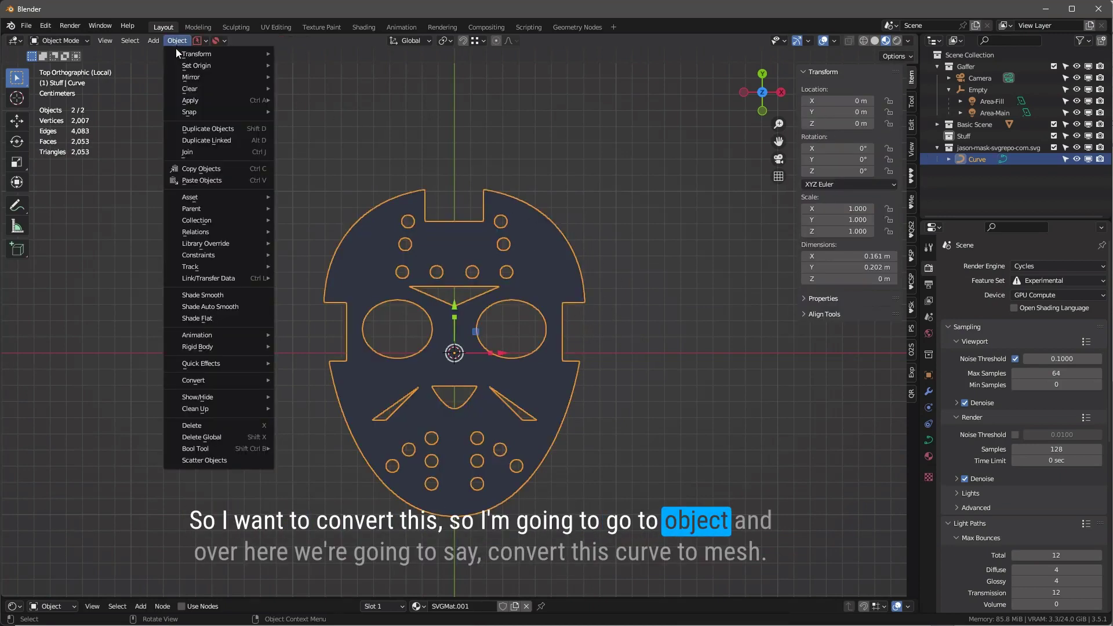
{"action": "mouse_move", "coordinate": [204, 409]}
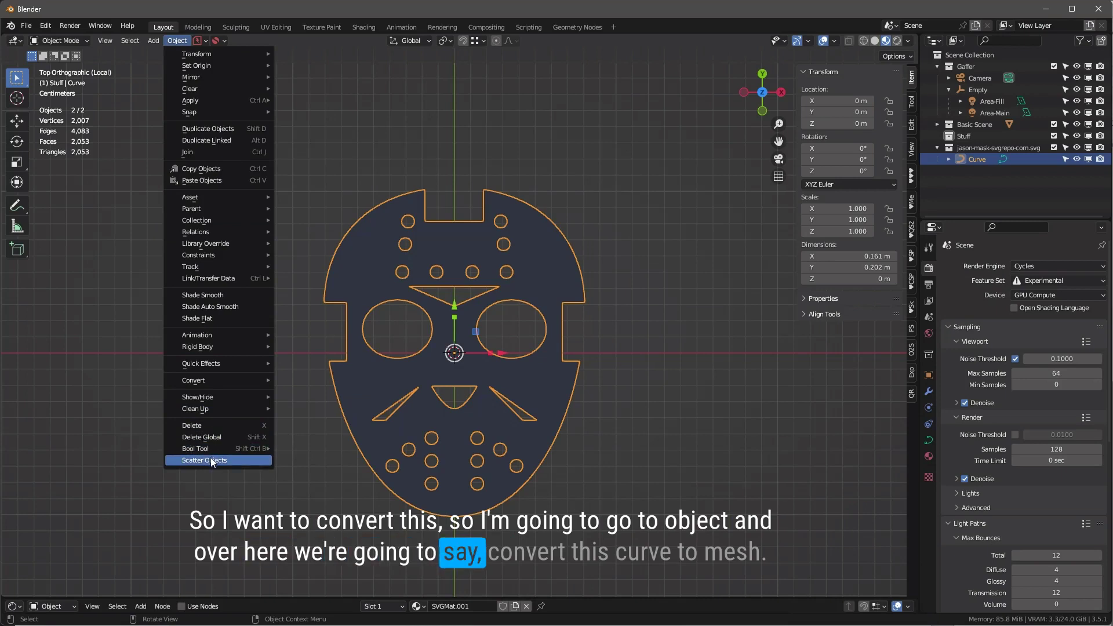
{"action": "mouse_move", "coordinate": [199, 380]}
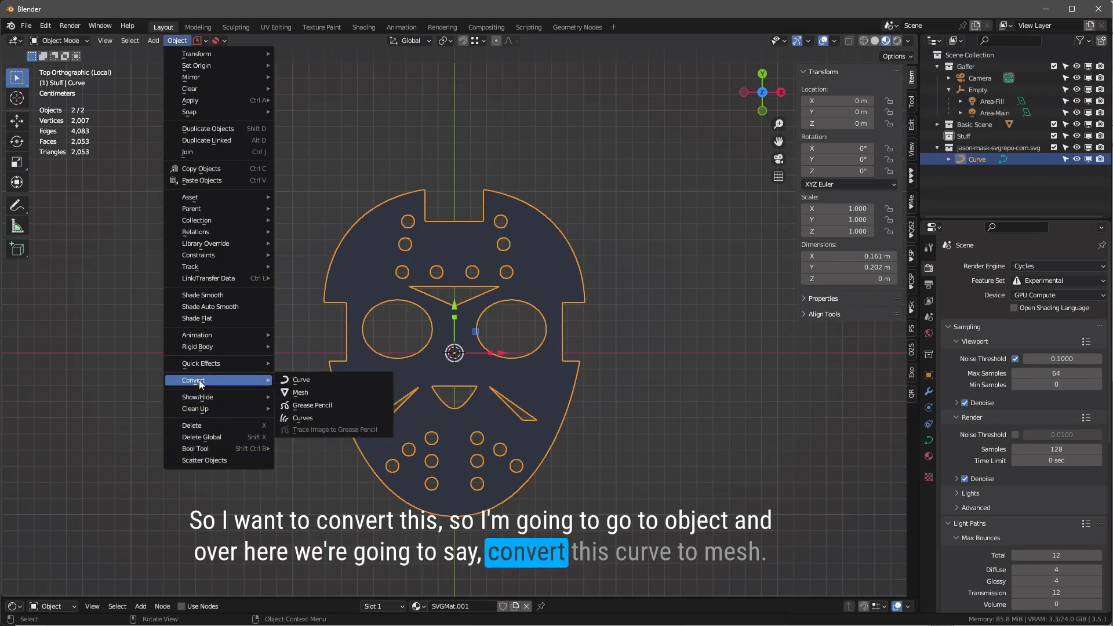
{"action": "left_click", "coordinate": [307, 393]}
- Clean up all of the mask mesh's geometry with Limited Dissolve, check the resulting faces and return to Object Mode
{"action": "key", "text": "Tab"}
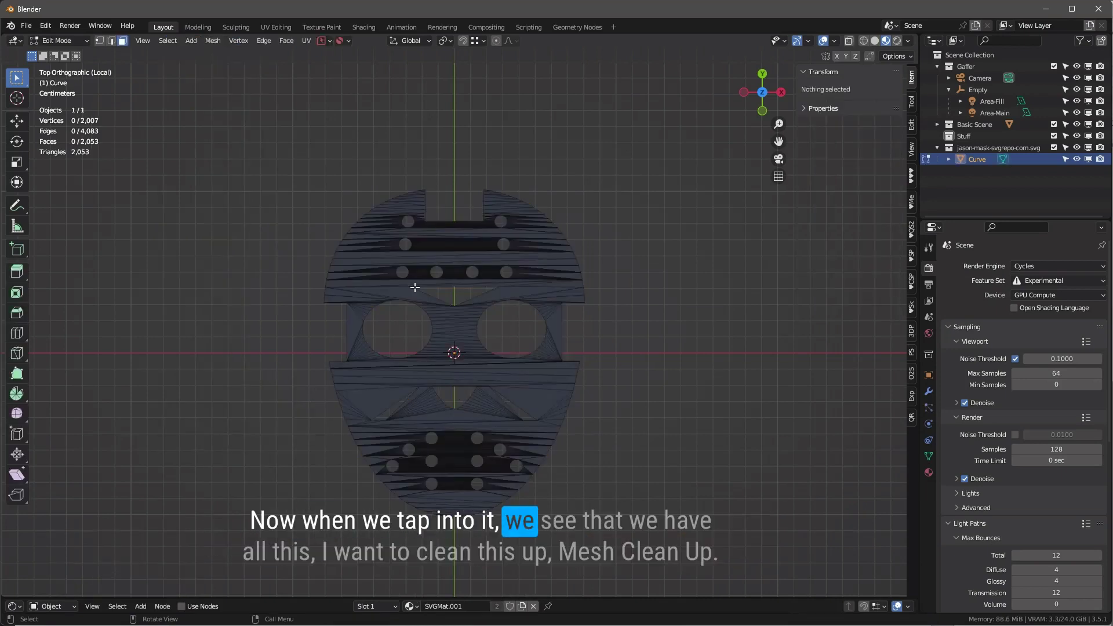
{"action": "key", "text": "a"}
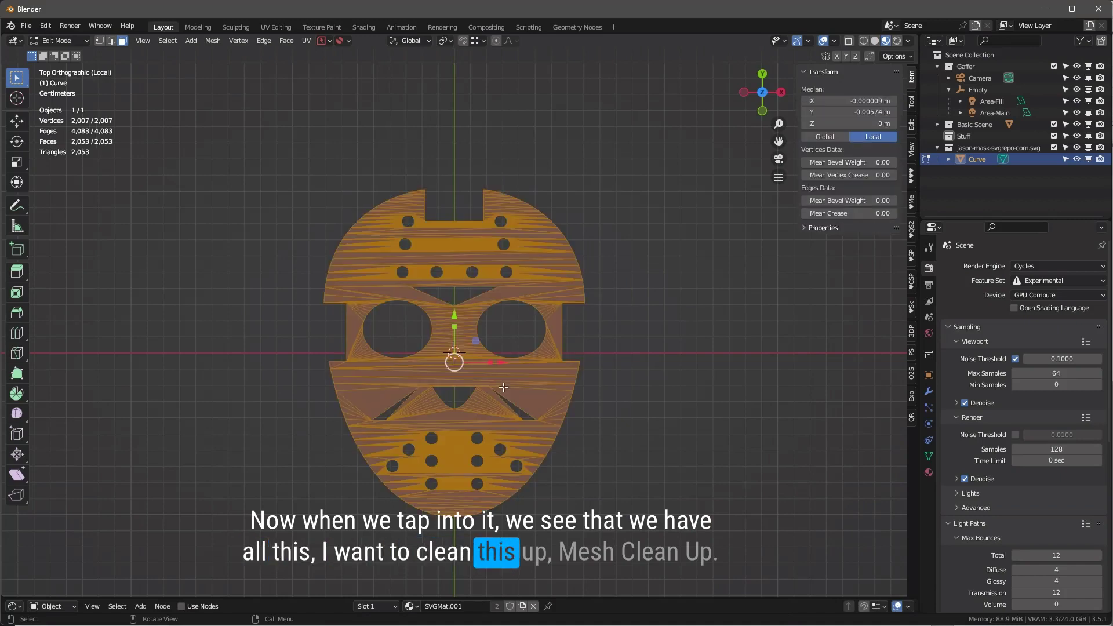
{"action": "left_click", "coordinate": [210, 40]}
{"action": "mouse_move", "coordinate": [252, 318]}
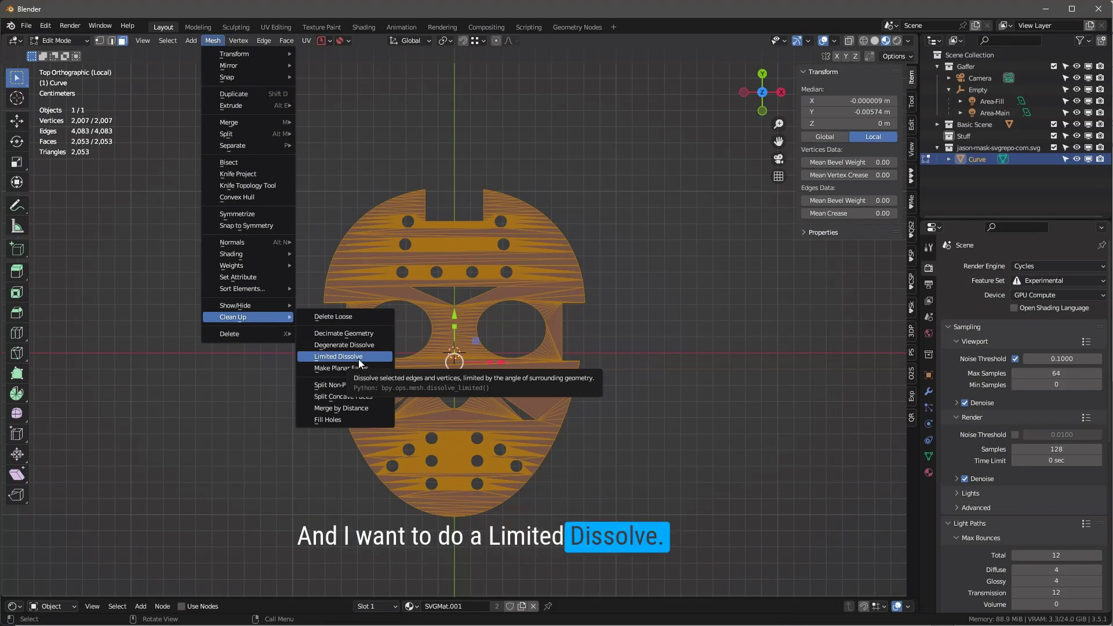
{"action": "left_click", "coordinate": [358, 359]}
{"action": "left_click", "coordinate": [521, 379]}
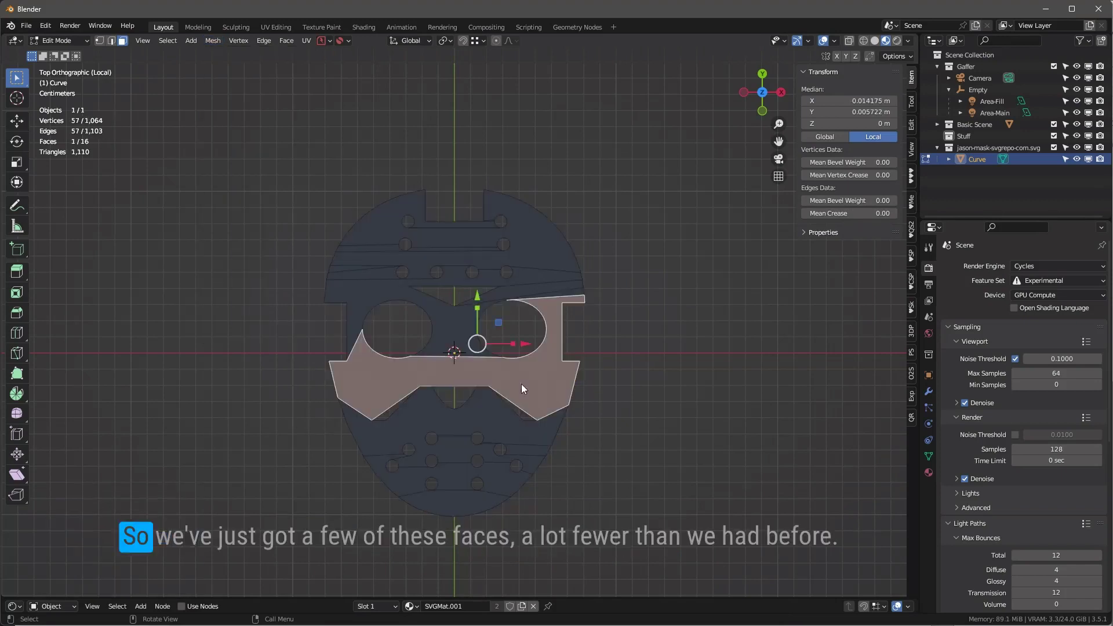
{"action": "left_click", "coordinate": [557, 258]}
{"action": "left_click", "coordinate": [506, 388]}
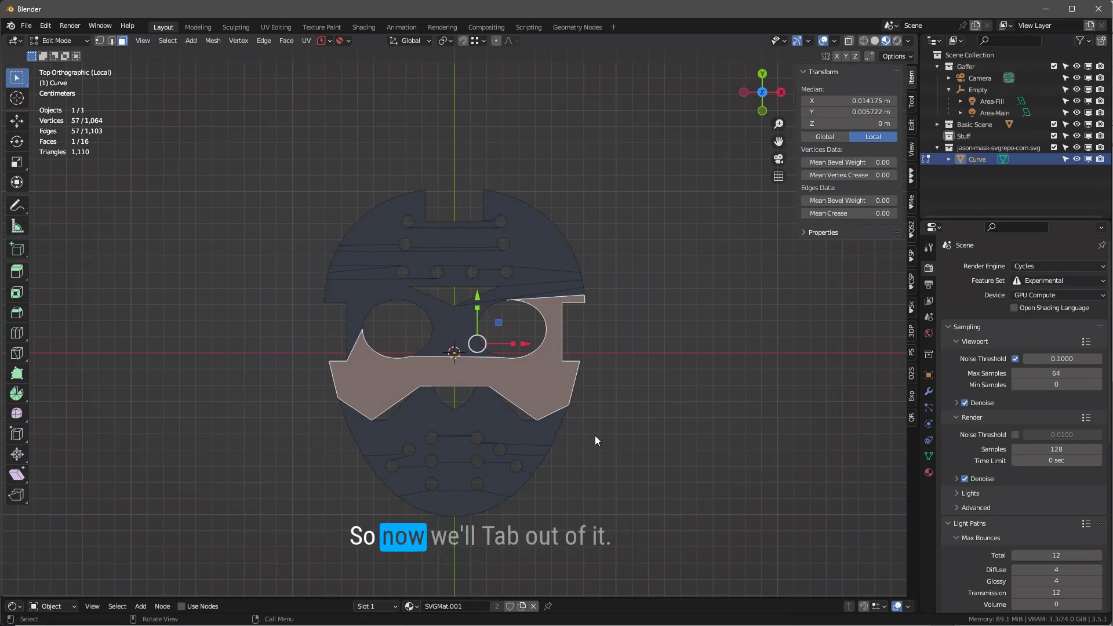
{"action": "key", "text": "Tab"}
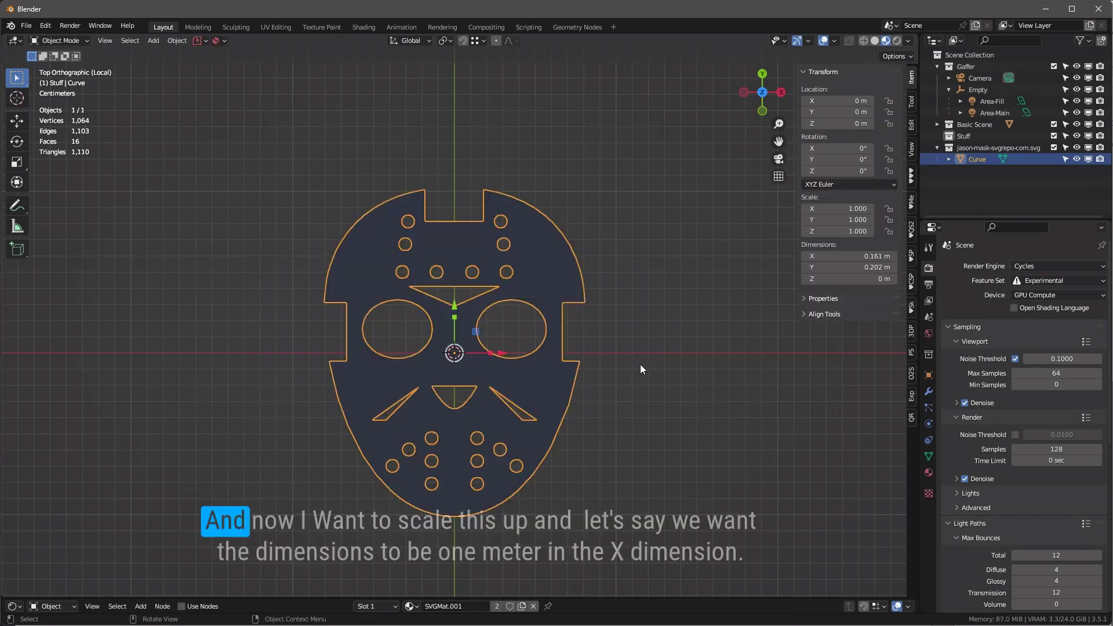
- Scale the mask up proportionally by setting its X dimension to 1 m and matching its Y scale at 6.198
{"action": "scroll", "coordinate": [474, 324], "scroll_direction": "down", "scroll_amount": 2}
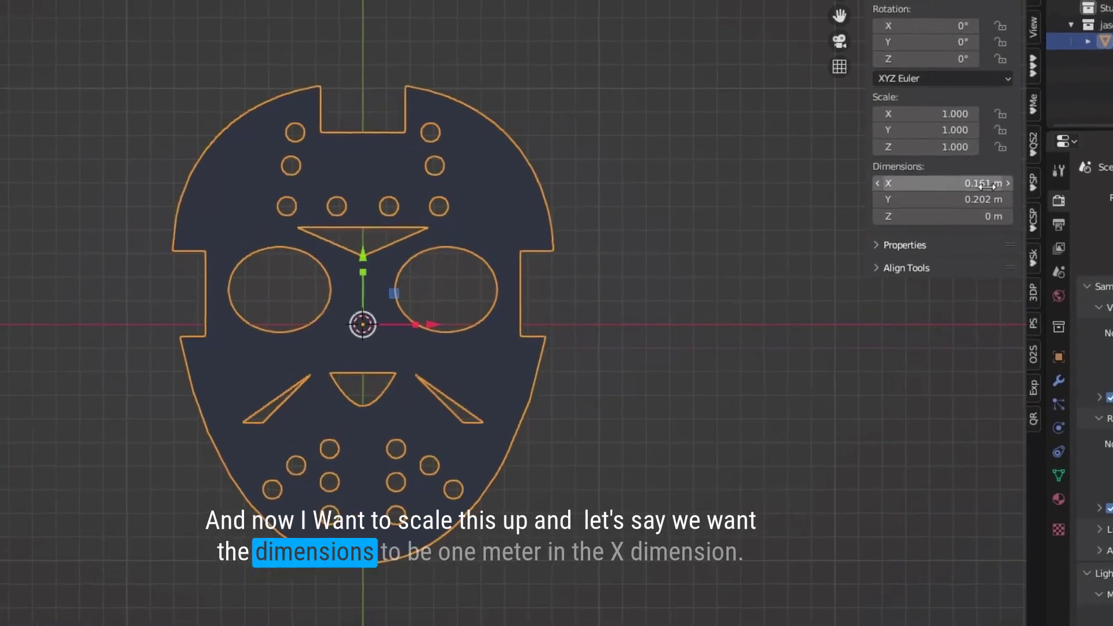
{"action": "left_click", "coordinate": [987, 184]}
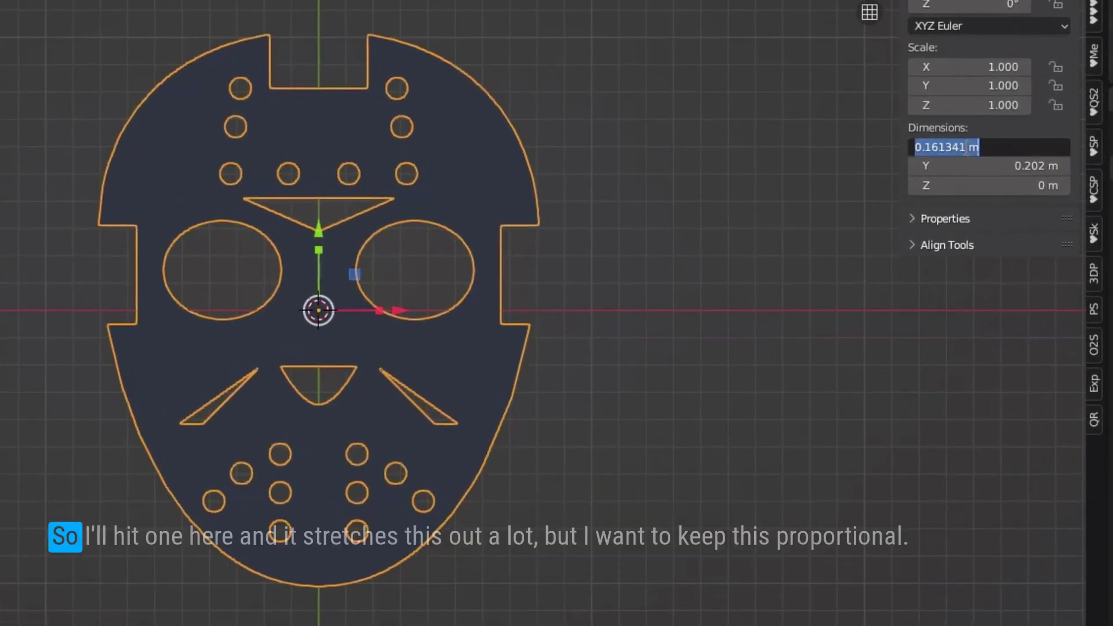
{"action": "type", "text": "1"}
{"action": "key", "text": "Return"}
{"action": "scroll", "coordinate": [556, 242], "scroll_direction": "down", "scroll_amount": 5}
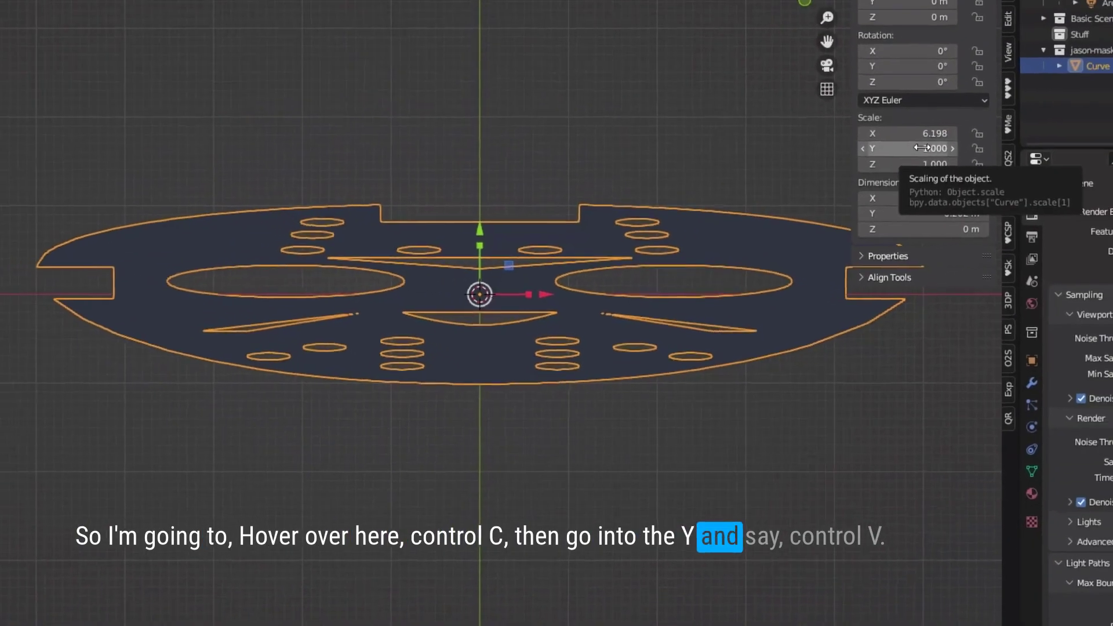
{"action": "type", "text": "6.198"}
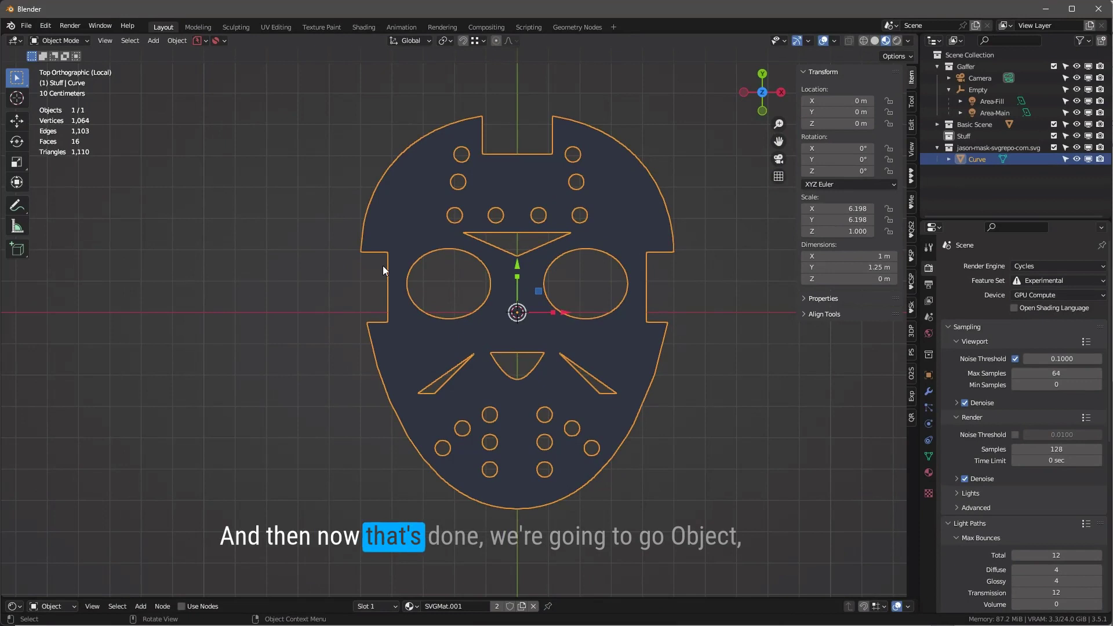
- Apply the mask object's scale so its current size becomes the base
{"action": "left_click", "coordinate": [175, 41]}
{"action": "mouse_move", "coordinate": [263, 100]}
{"action": "left_click", "coordinate": [312, 122]}
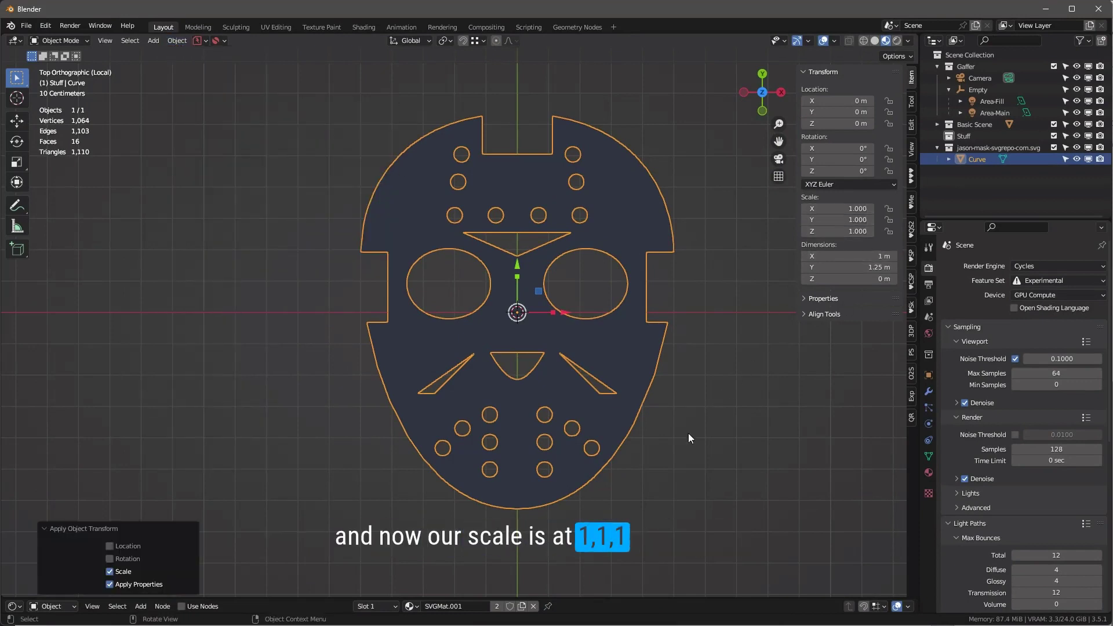
- Add a Solidify modifier to the mask mesh
{"action": "middle_click_drag", "start_coordinate": [689, 438], "coordinate": [676, 338]}
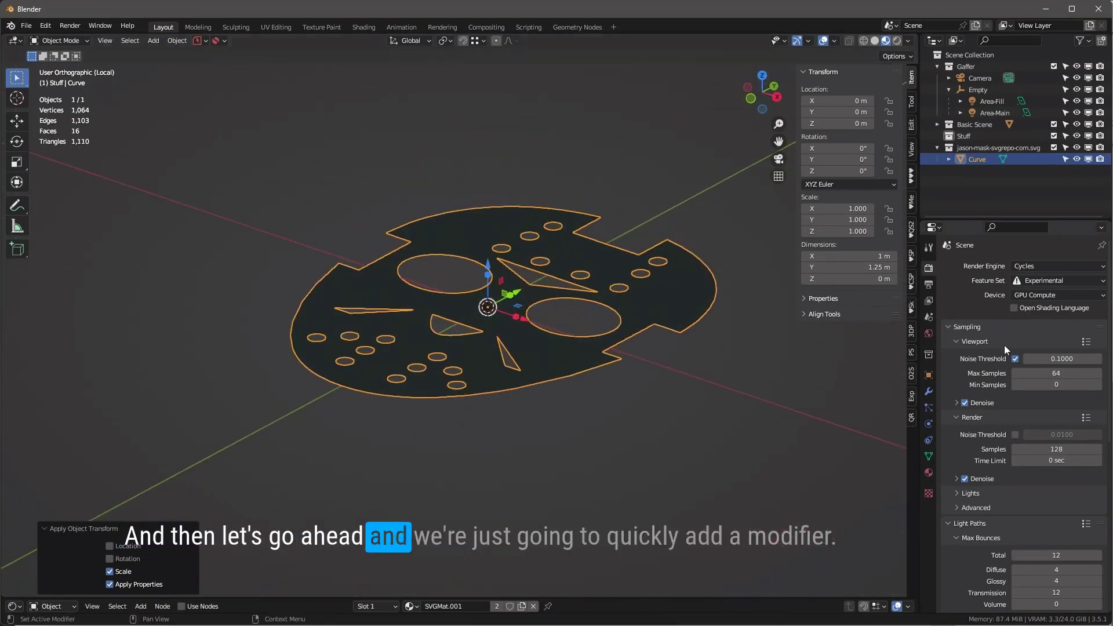
{"action": "left_click", "coordinate": [928, 391]}
{"action": "left_click", "coordinate": [985, 265]}
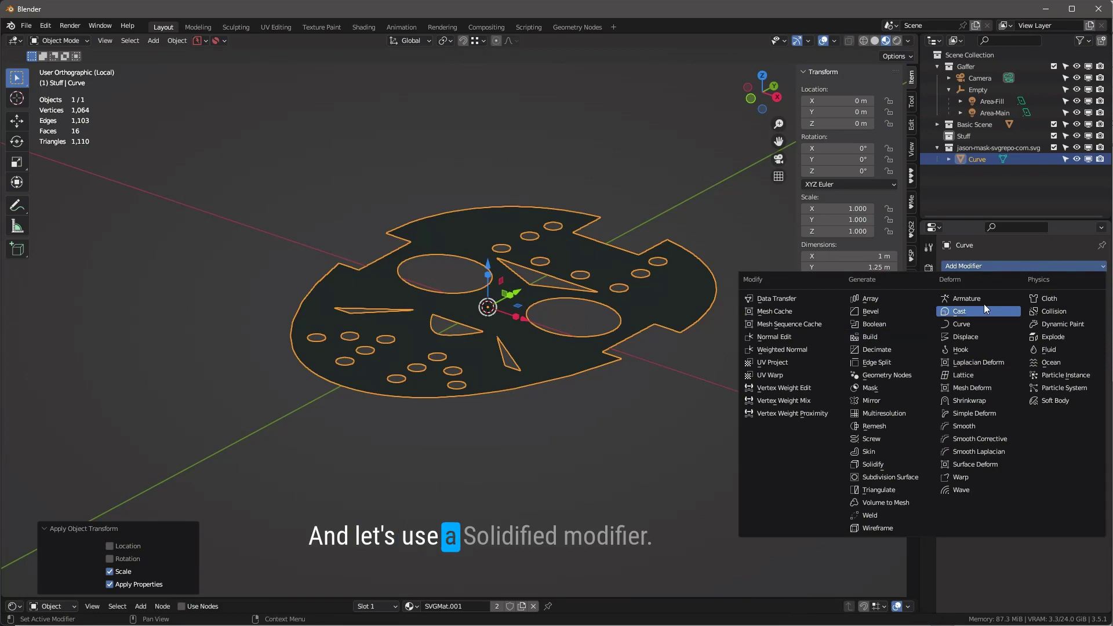
{"action": "left_click", "coordinate": [877, 464]}
- Switch the viewport to solid shading with the Wireframe overlay turned on, so the mask's edges show
{"action": "middle_click_drag", "start_coordinate": [673, 409], "coordinate": [632, 316]}
{"action": "key", "text": "q"}
{"action": "left_click", "coordinate": [643, 304]}
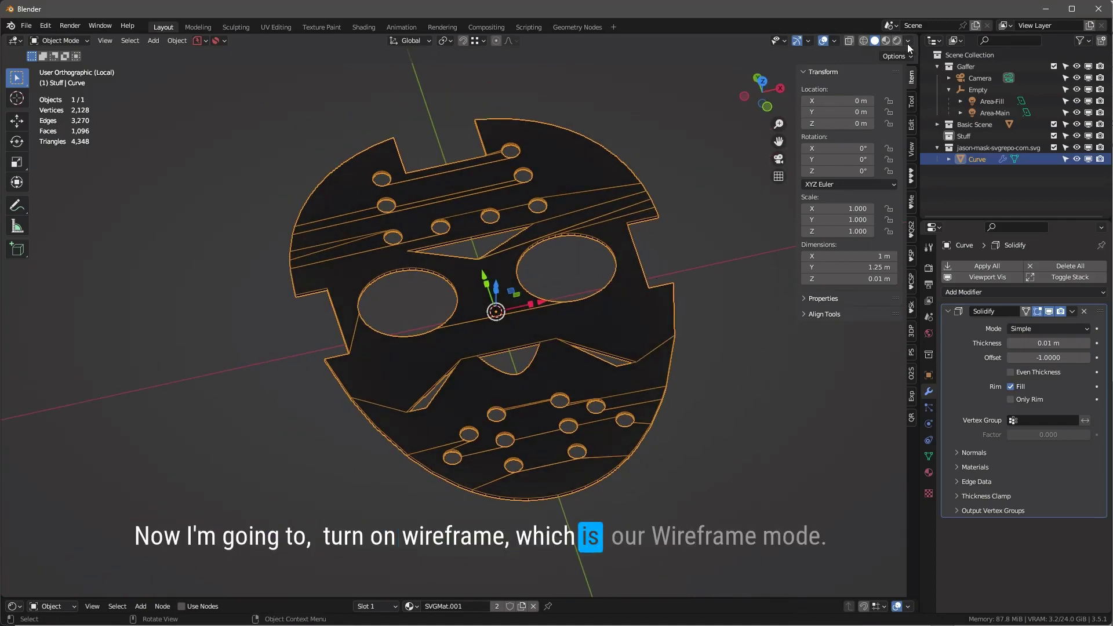
{"action": "left_click", "coordinate": [833, 40]}
{"action": "left_click", "coordinate": [763, 237]}
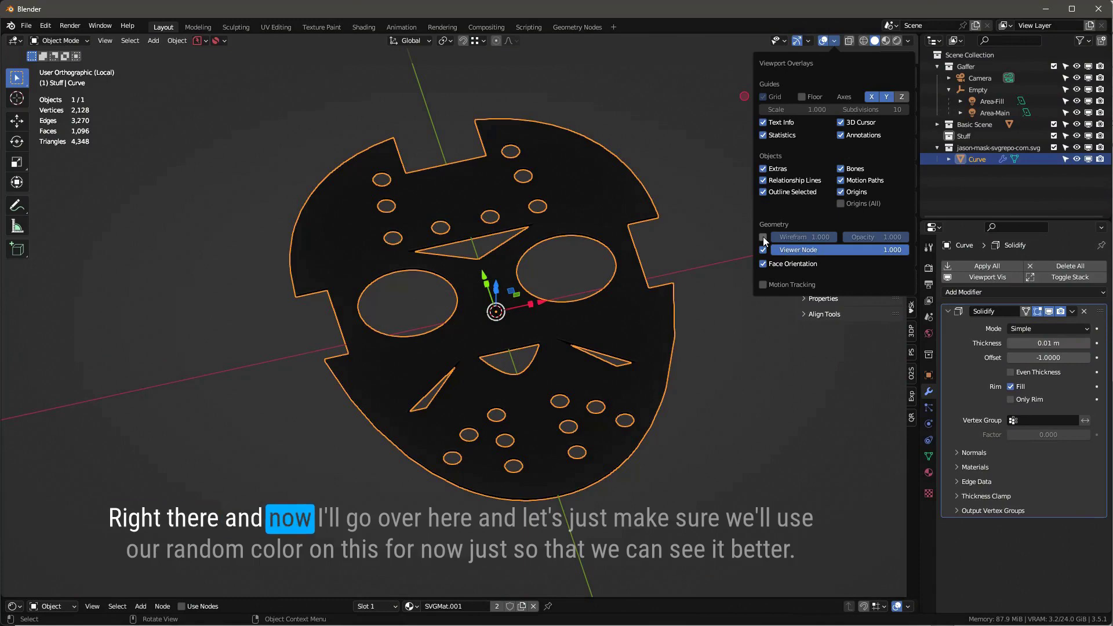
{"action": "left_click", "coordinate": [762, 237]}
- Set the solid viewport shading color to Random
{"action": "middle_click_drag", "start_coordinate": [637, 289], "coordinate": [667, 220]}
{"action": "left_click", "coordinate": [909, 40]}
{"action": "left_click", "coordinate": [899, 197]}
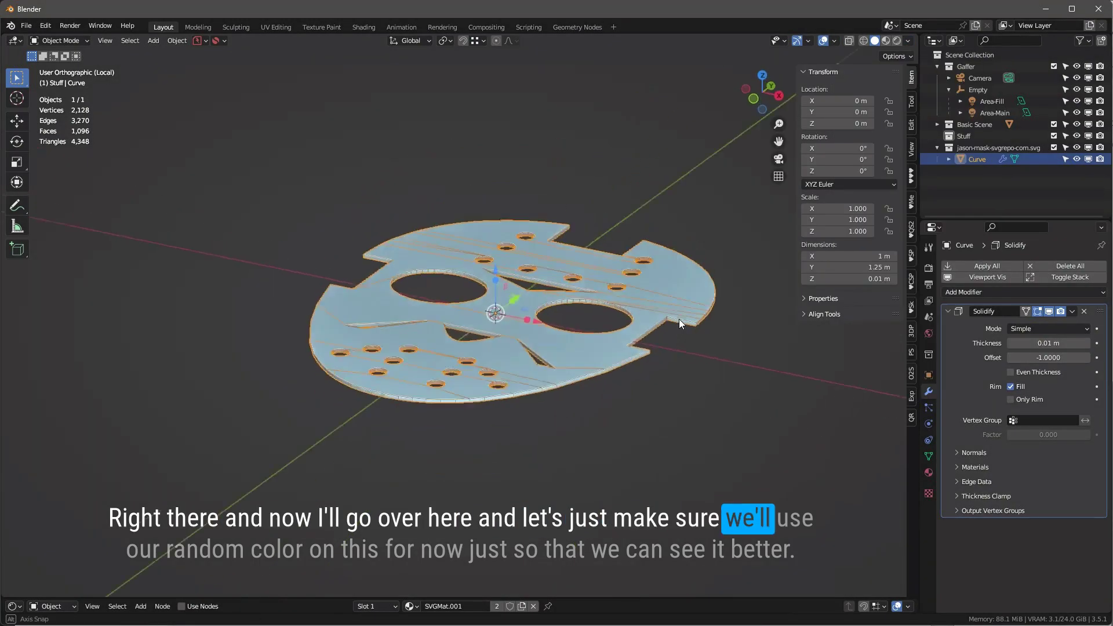
{"action": "mouse_move", "coordinate": [679, 319]}
{"action": "middle_mouse_down"}
{"action": "mouse_move", "coordinate": [655, 245]}
{"action": "mouse_move", "coordinate": [634, 343]}
{"action": "mouse_move", "coordinate": [743, 342]}
{"action": "mouse_move", "coordinate": [652, 328]}
{"action": "mouse_move", "coordinate": [559, 332]}
{"action": "mouse_move", "coordinate": [697, 315]}
{"action": "middle_mouse_up"}
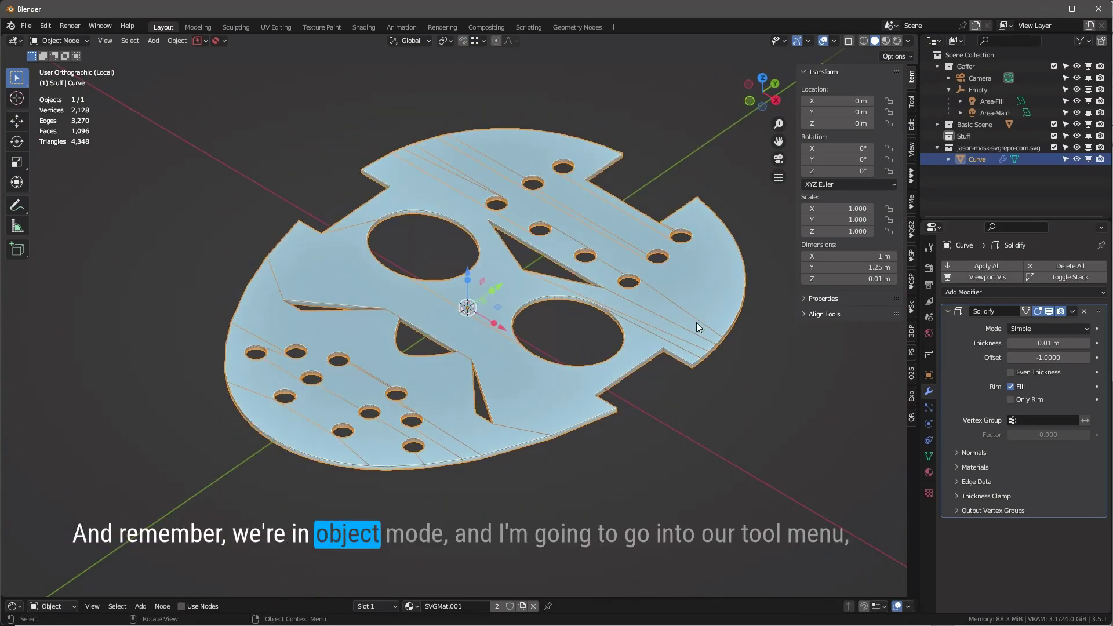
- Slice the mask with SliceIt in Multi Axis mode on XY, using 100 slices
{"action": "left_click", "coordinate": [911, 109]}
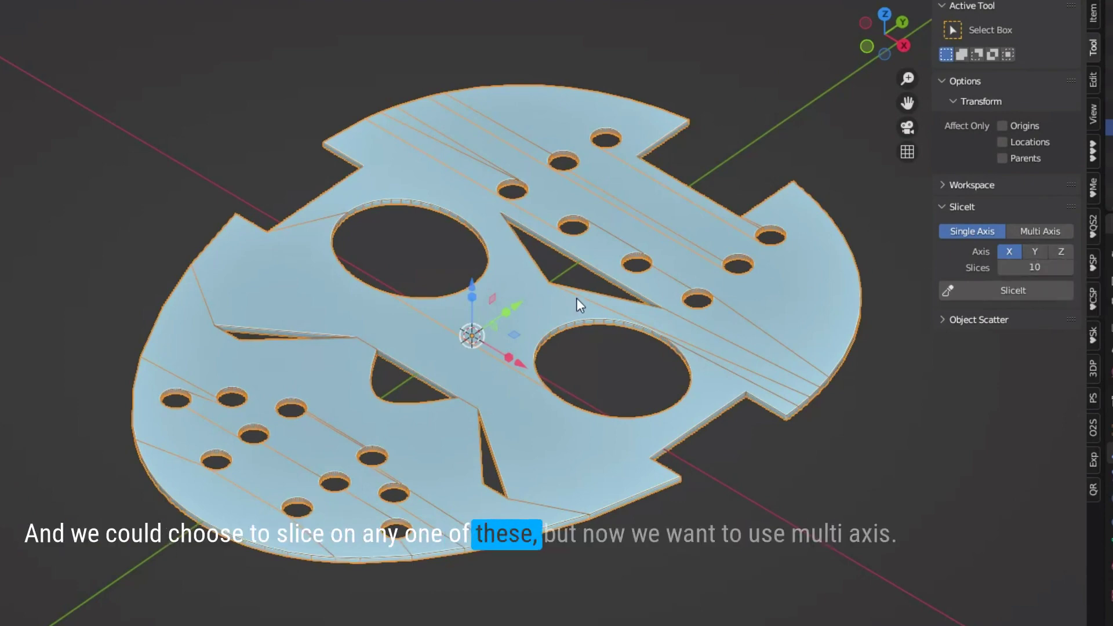
{"action": "left_click", "coordinate": [1037, 229]}
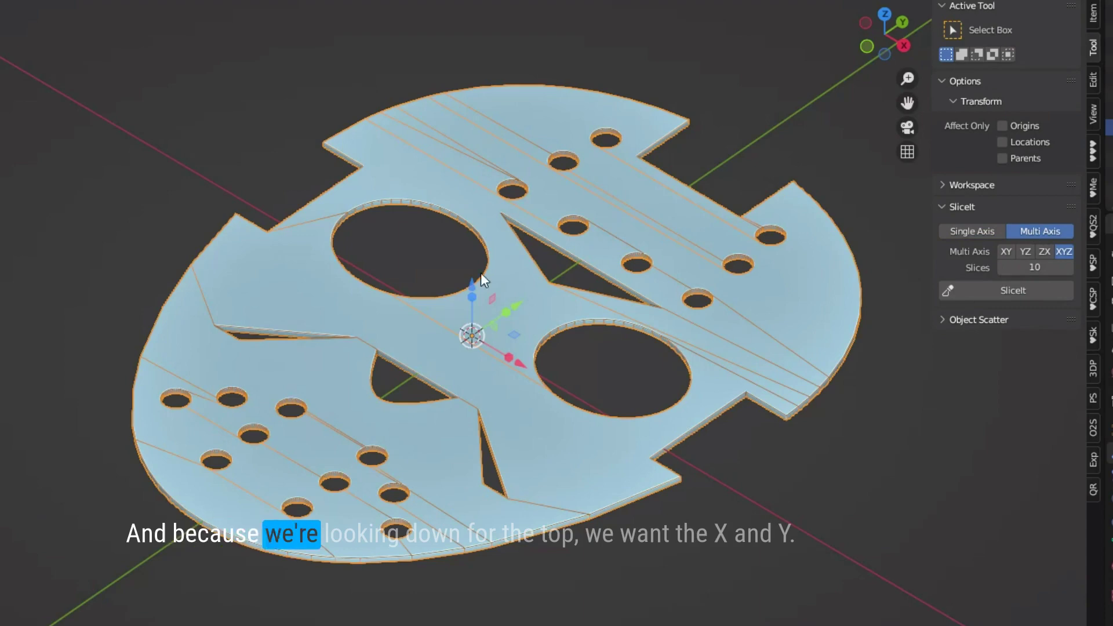
{"action": "left_click", "coordinate": [1006, 250]}
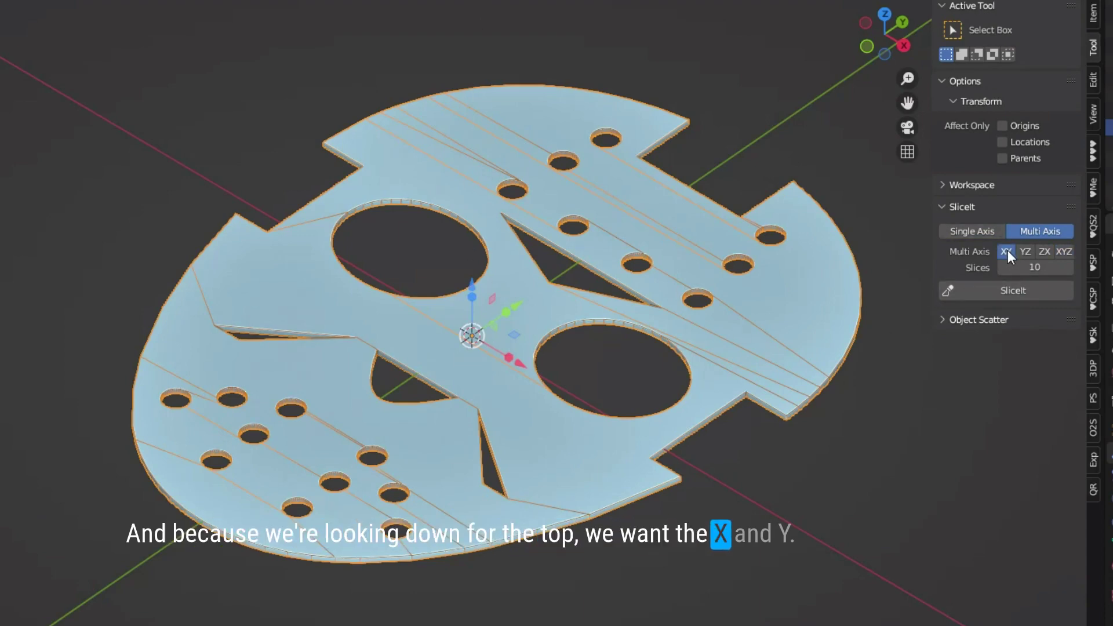
{"action": "left_click", "coordinate": [1027, 268]}
{"action": "type", "text": "100"}
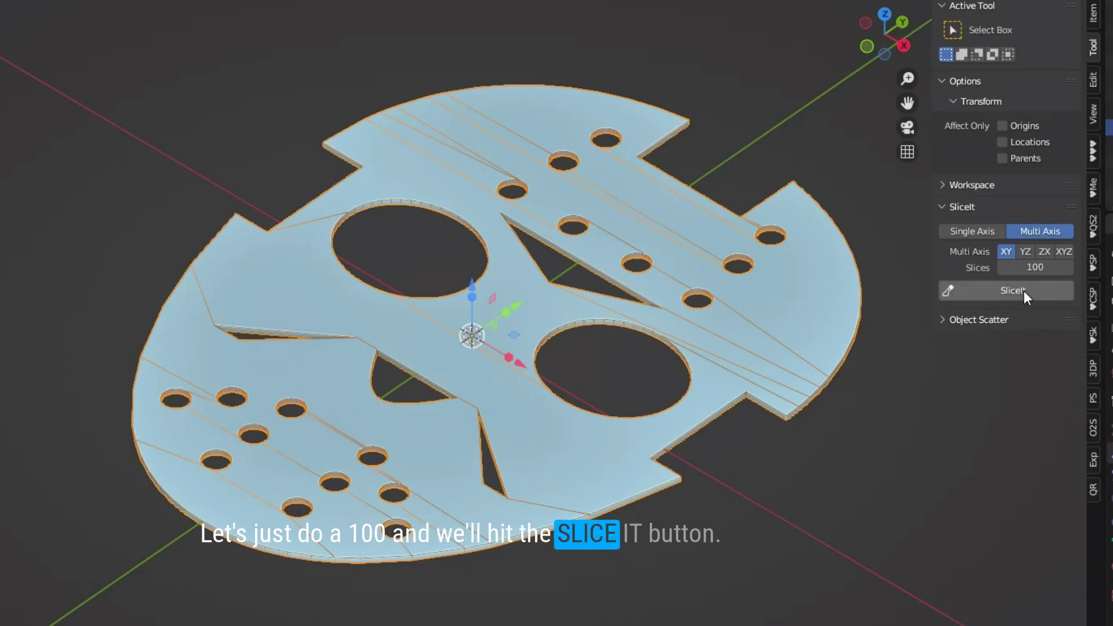
{"action": "left_click", "coordinate": [1023, 291]}
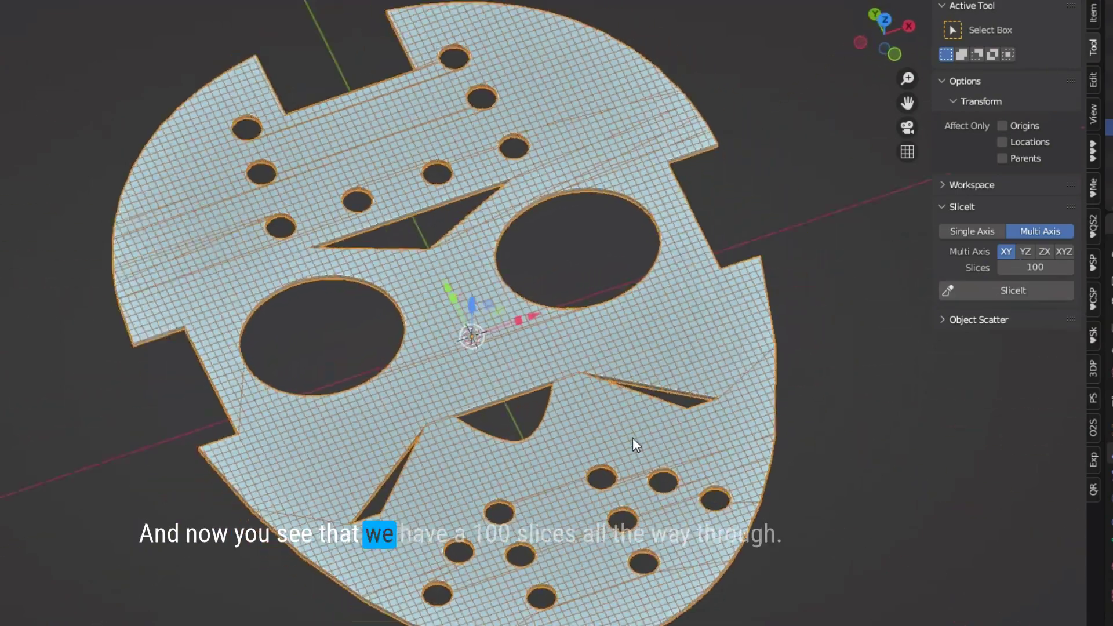
- Collapse the Solidify settings and add a Simple Deform modifier to the sliced mask
{"action": "middle_click_drag", "start_coordinate": [633, 439], "coordinate": [470, 441]}
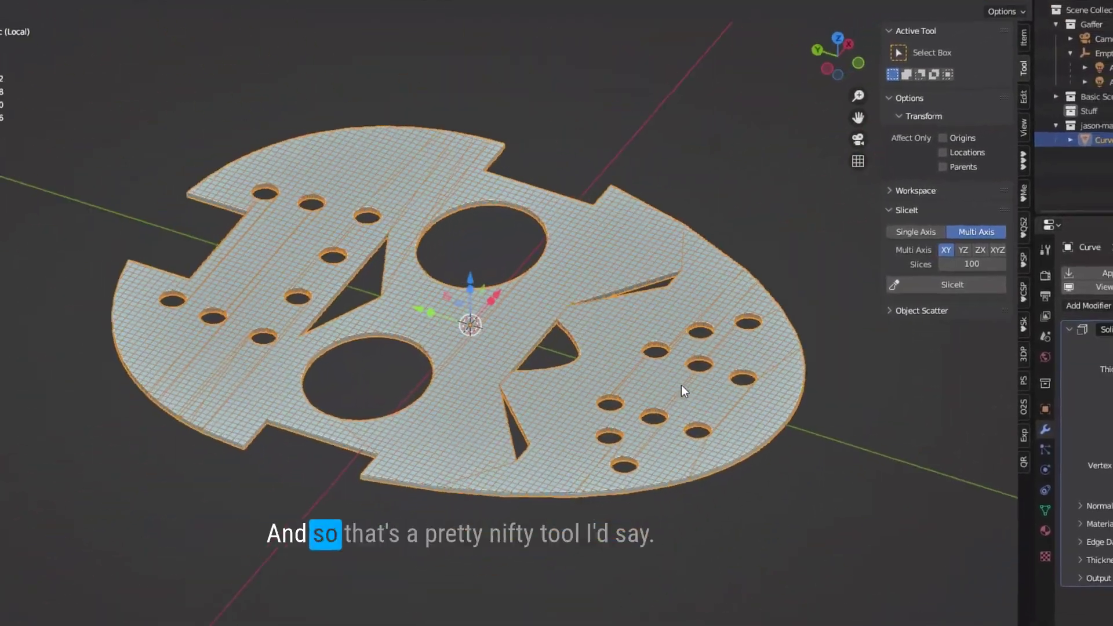
{"action": "middle_click_drag", "start_coordinate": [709, 412], "coordinate": [613, 351]}
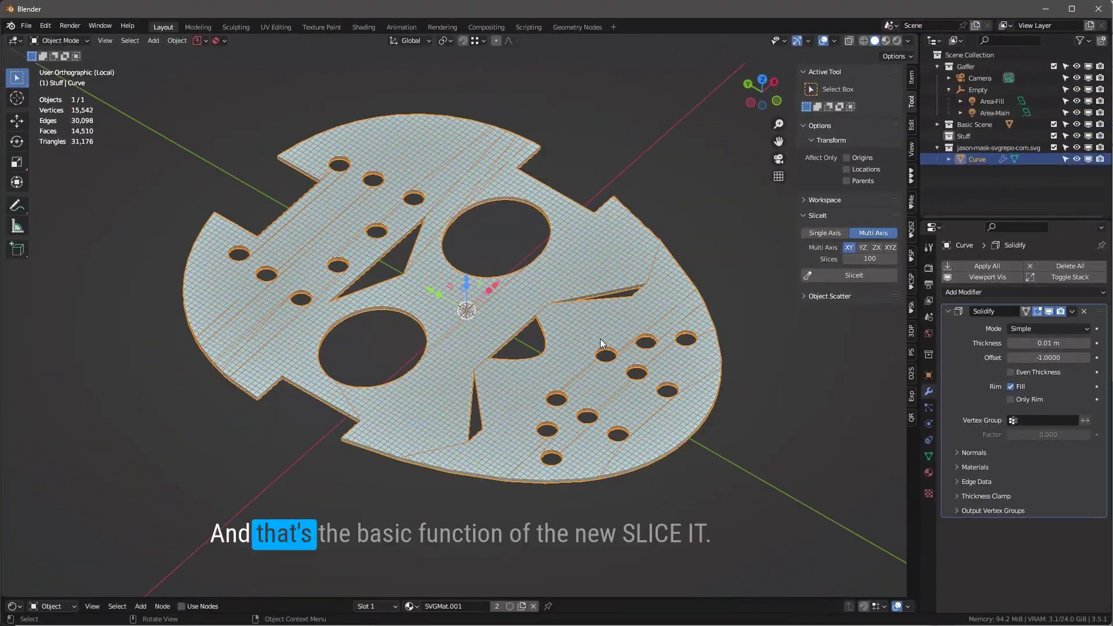
{"action": "middle_click_drag", "start_coordinate": [598, 415], "coordinate": [593, 391]}
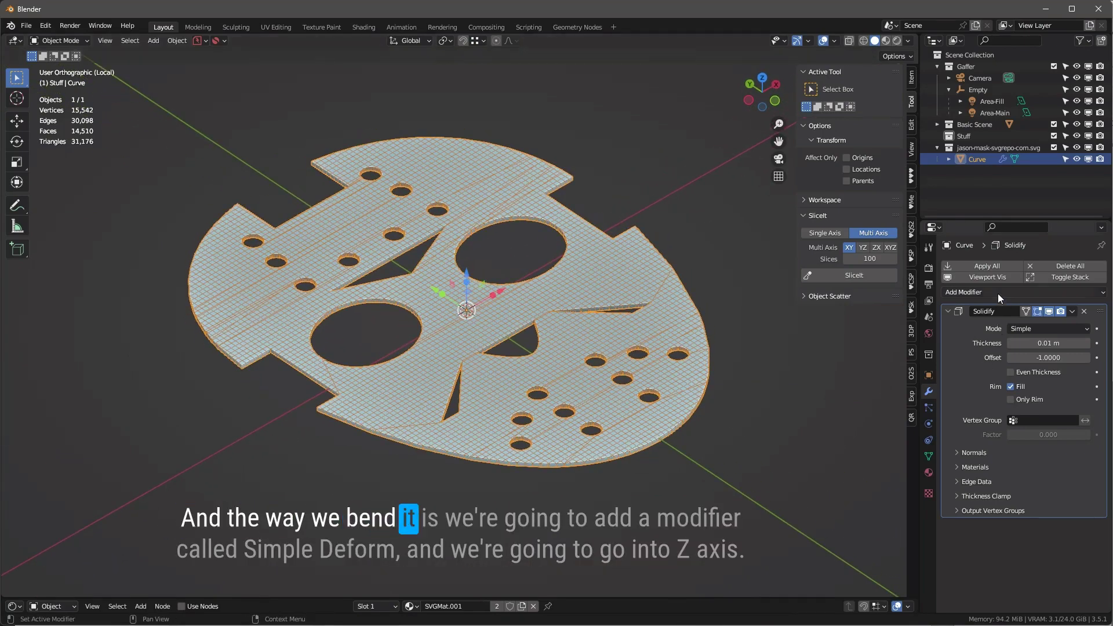
{"action": "left_click", "coordinate": [948, 311]}
{"action": "left_click", "coordinate": [959, 293]}
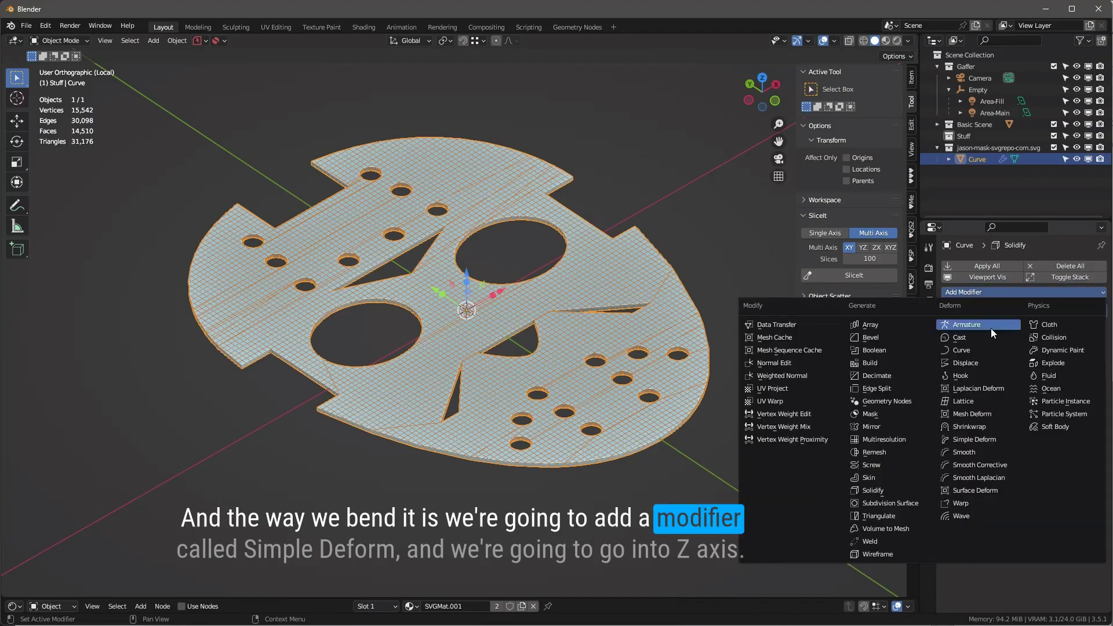
{"action": "left_click", "coordinate": [981, 440]}
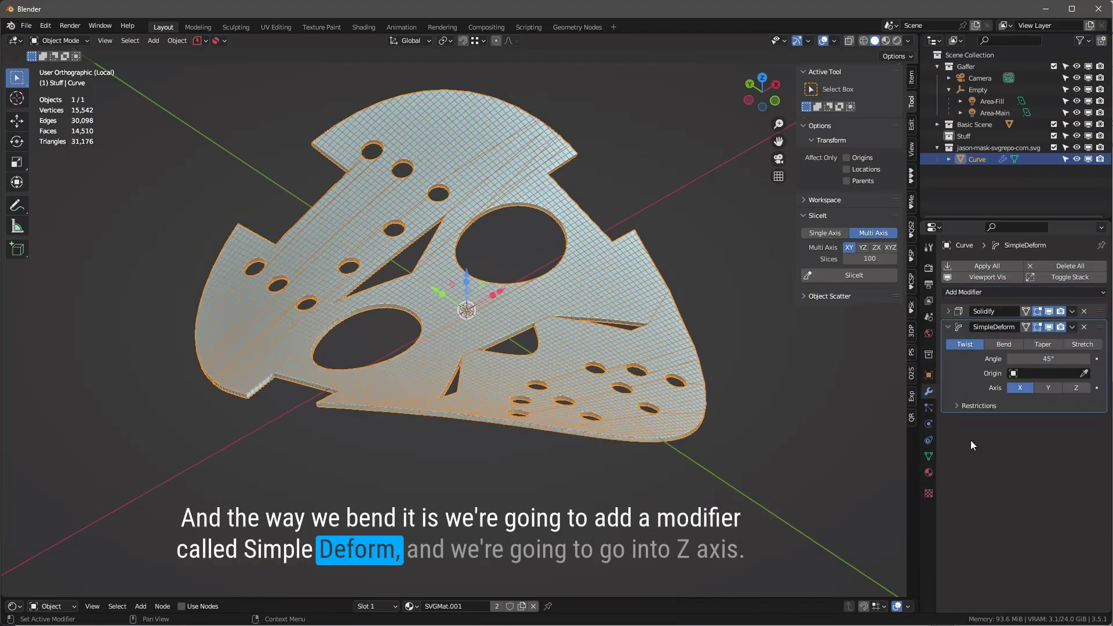
- Set the Simple Deform modifier to Bend about the Z axis with a 90° angle
{"action": "left_click", "coordinate": [1073, 388]}
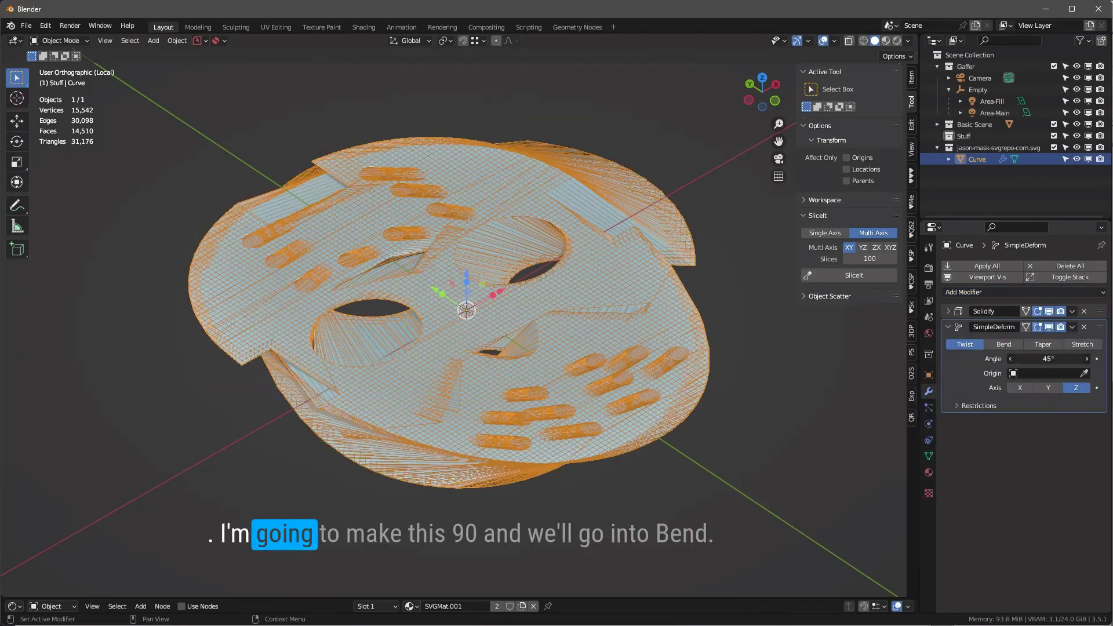
{"action": "left_click", "coordinate": [1020, 358]}
{"action": "type", "text": "90"}
{"action": "key", "text": "Return"}
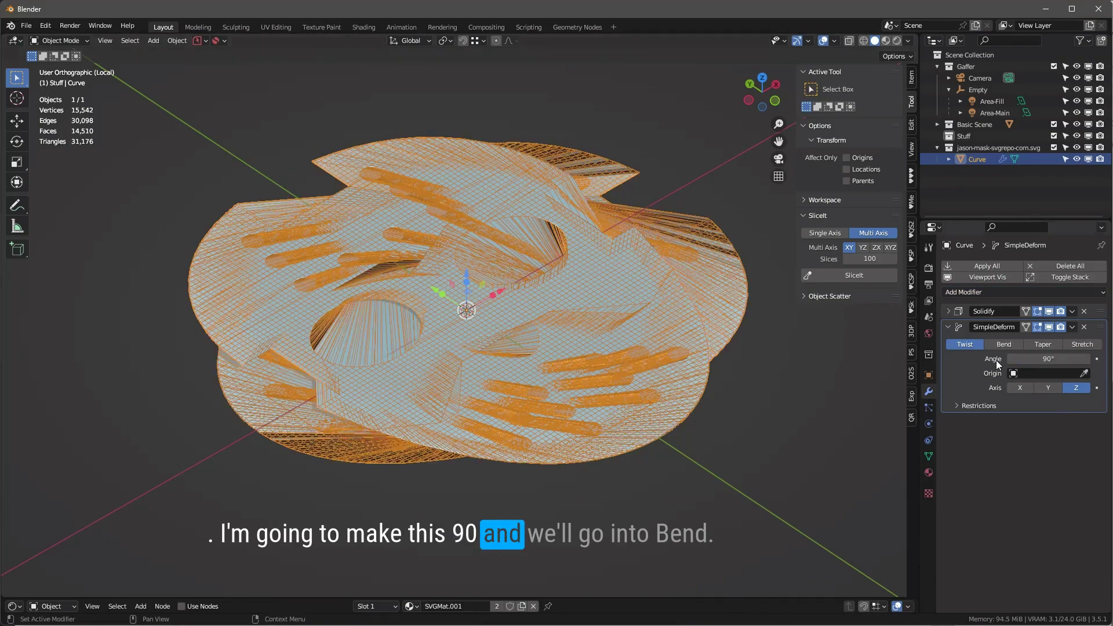
{"action": "left_click", "coordinate": [1006, 344]}
- Deselect the mask and add a Sphere empty at the world center
{"action": "left_click", "coordinate": [801, 450]}
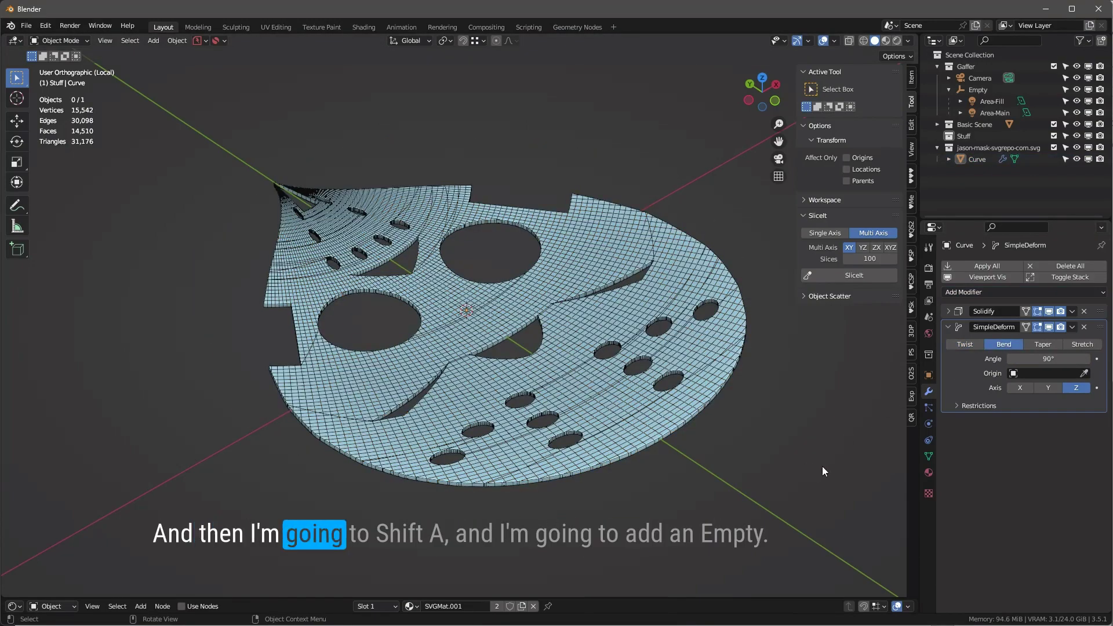
{"action": "key", "text": "shift+a"}
{"action": "mouse_move", "coordinate": [774, 503]}
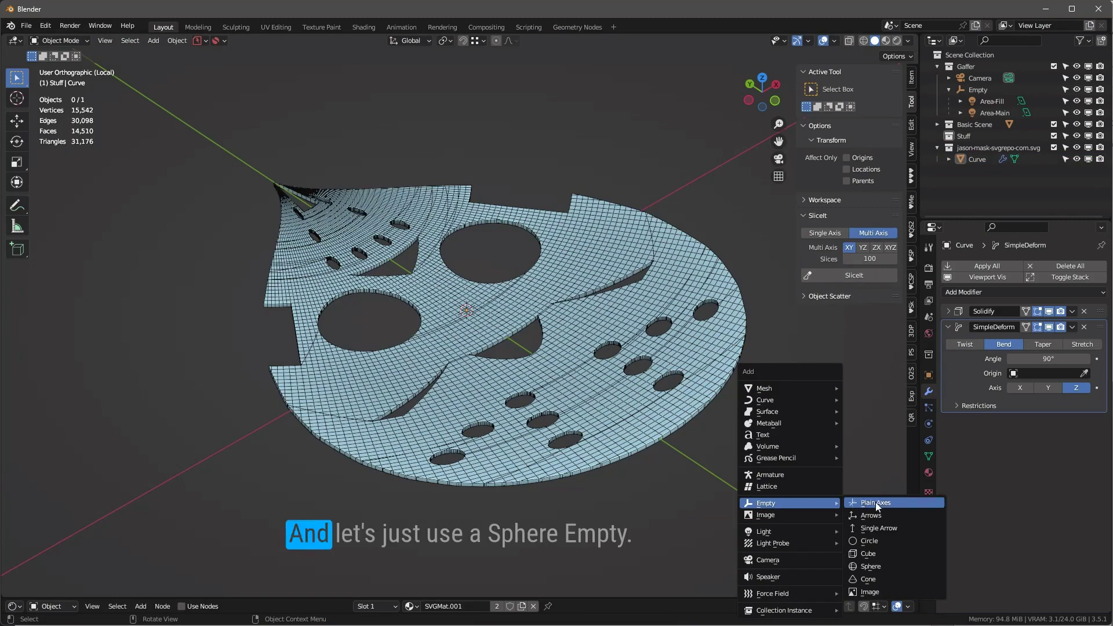
{"action": "left_click", "coordinate": [871, 566]}
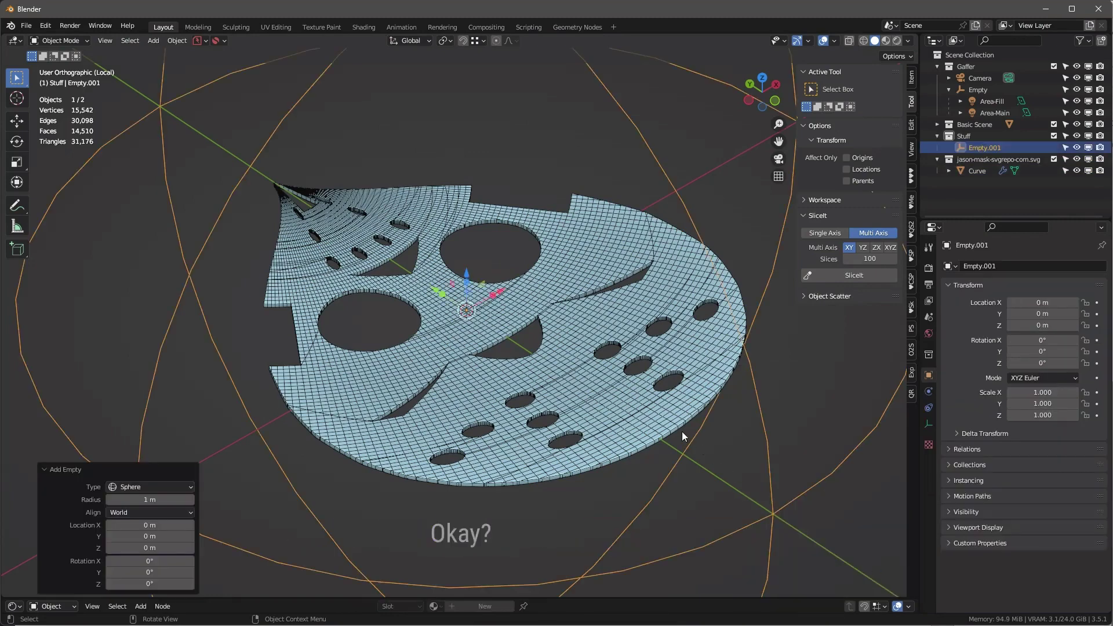
- Activate the Rotate tool with the empty's transform values showing, try rotating it about X and undo the rotation
{"action": "scroll", "coordinate": [682, 431], "scroll_direction": "down", "scroll_amount": 4}
{"action": "middle_click_drag", "start_coordinate": [714, 439], "coordinate": [614, 346]}
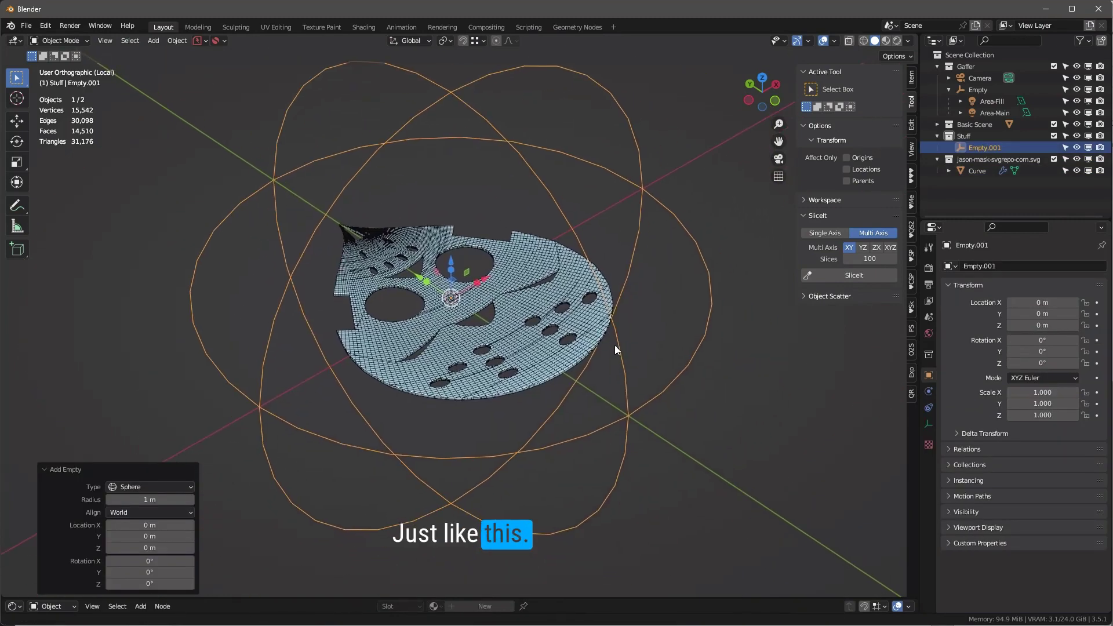
{"action": "left_click", "coordinate": [17, 142]}
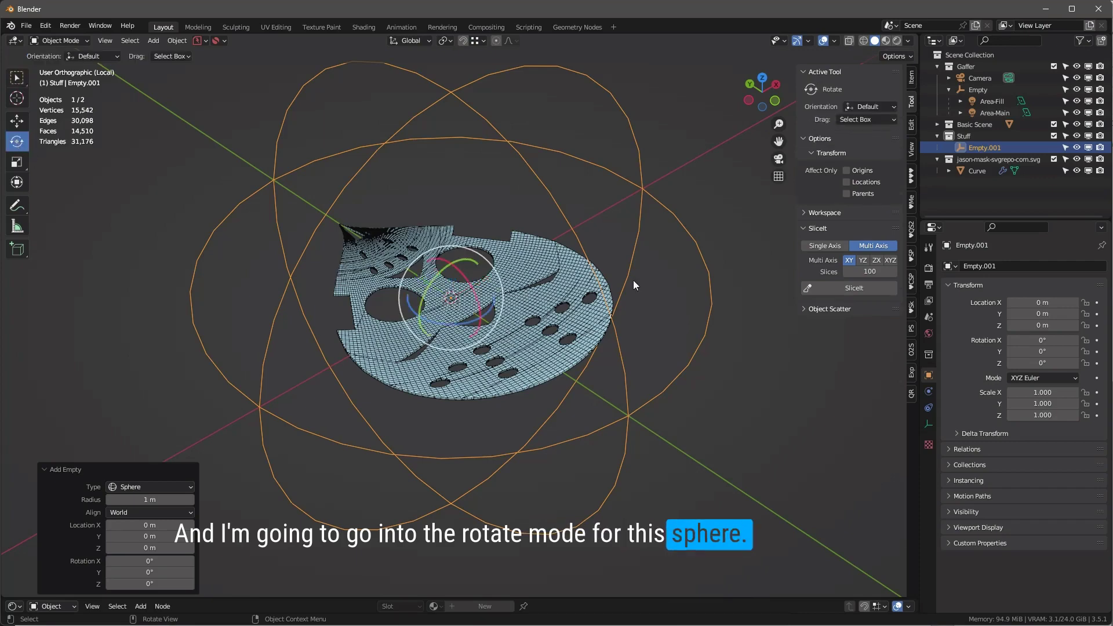
{"action": "left_click", "coordinate": [911, 77]}
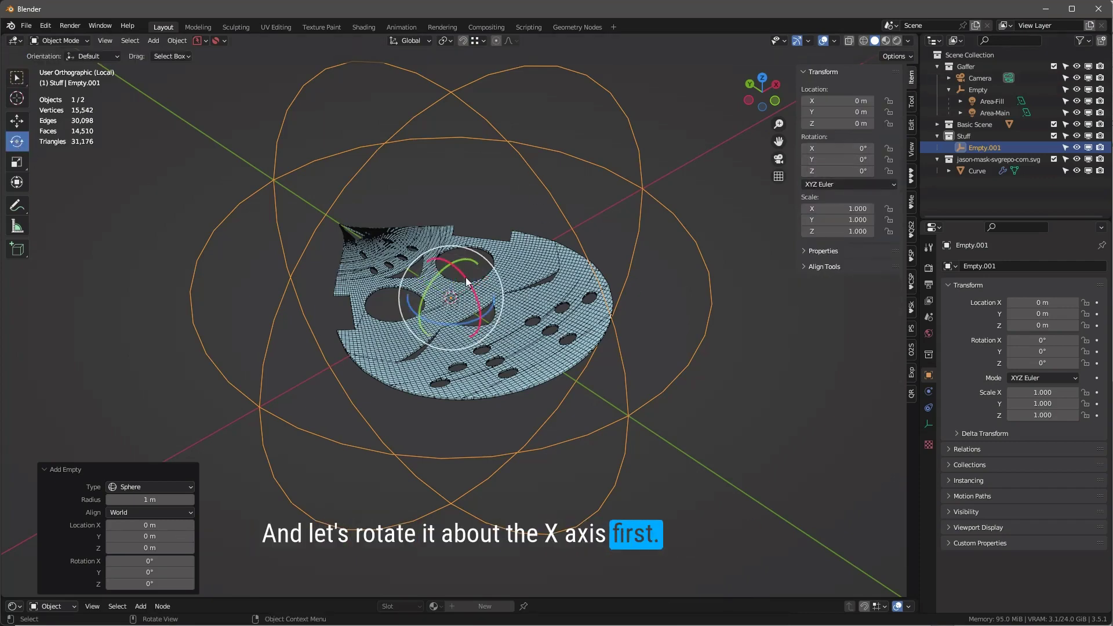
{"action": "left_click_drag", "start_coordinate": [468, 277], "coordinate": [475, 298]}
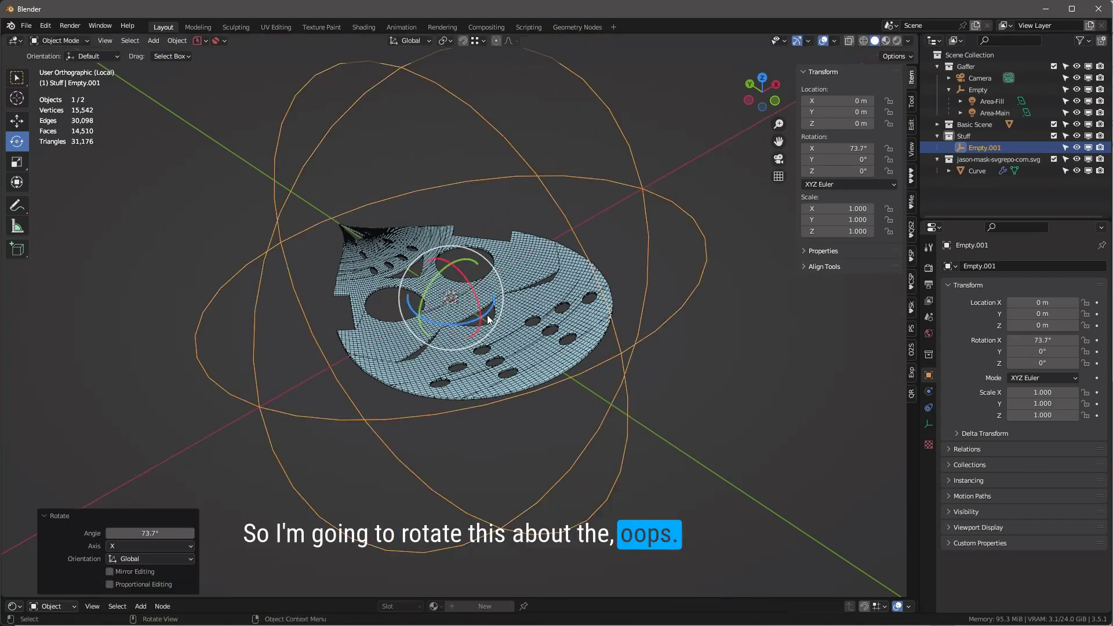
{"action": "key", "text": "ctrl+z"}
- Assign the sphere empty as the Origin of the mask's Simple Deform modifier
{"action": "left_click", "coordinate": [560, 275]}
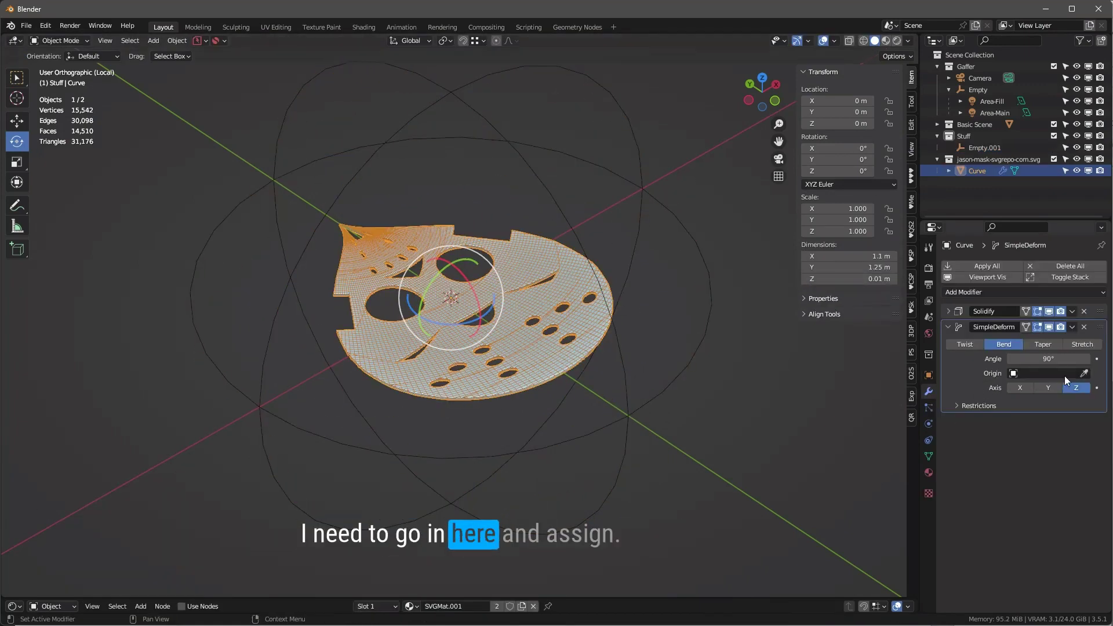
{"action": "left_click", "coordinate": [1084, 374]}
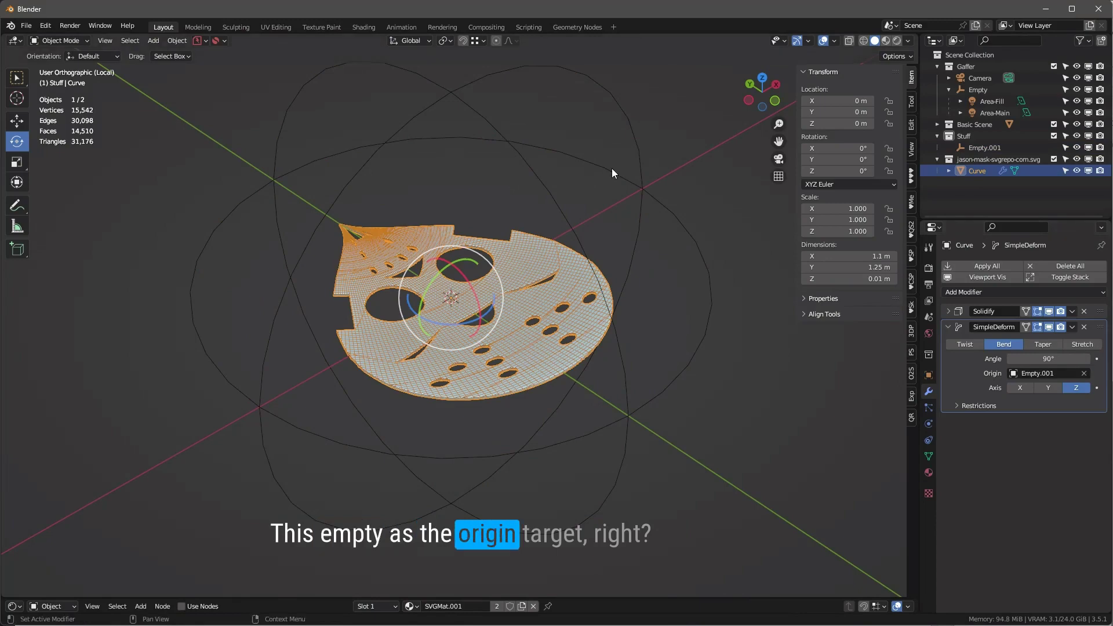
- Rotate the sphere empty about the X axis and set its X rotation to exactly 90°
{"action": "left_click", "coordinate": [561, 205]}
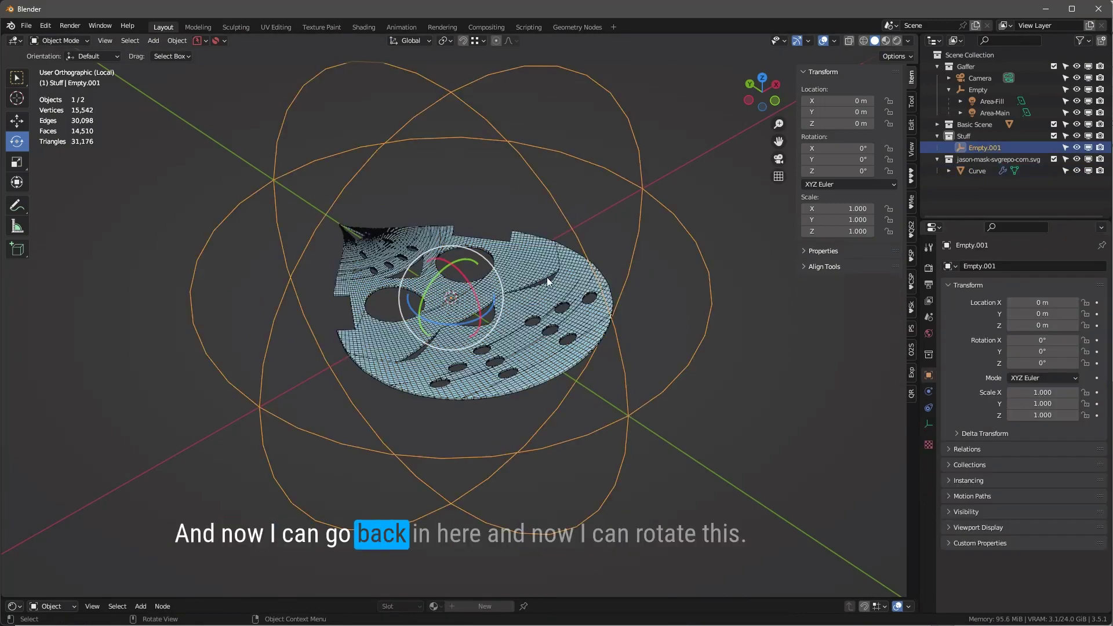
{"action": "left_click_drag", "start_coordinate": [469, 283], "coordinate": [507, 324]}
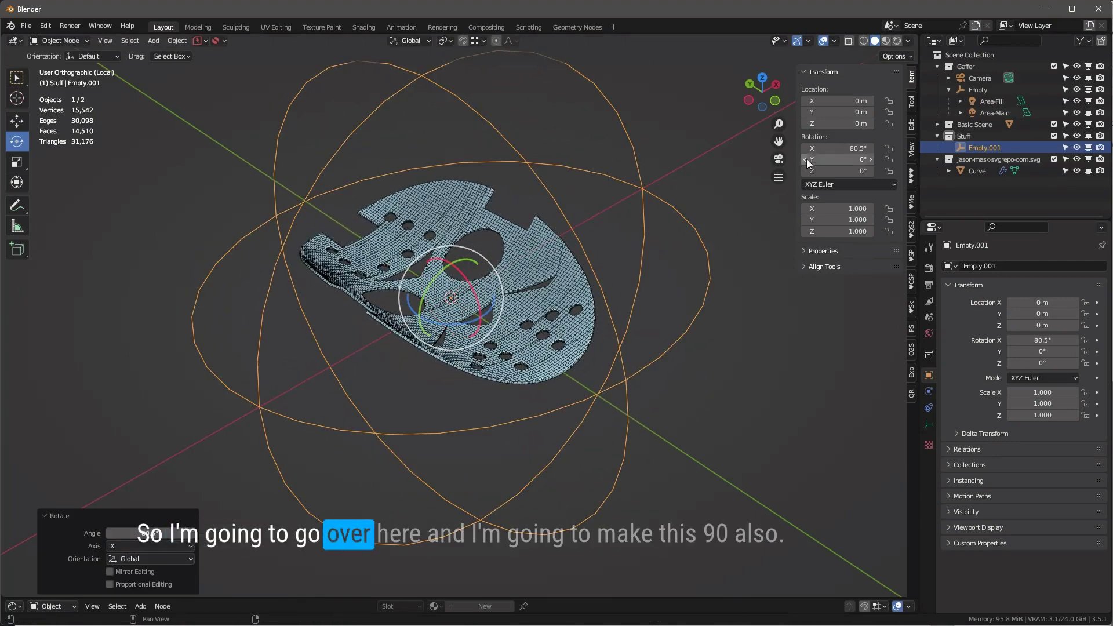
{"action": "double_click", "coordinate": [838, 149]}
{"action": "type", "text": "90"}
{"action": "key", "text": "Return"}
- Set the bend angle of the mask's Simple Deform modifier to -90°
{"action": "middle_click_drag", "start_coordinate": [475, 324], "coordinate": [490, 400]}
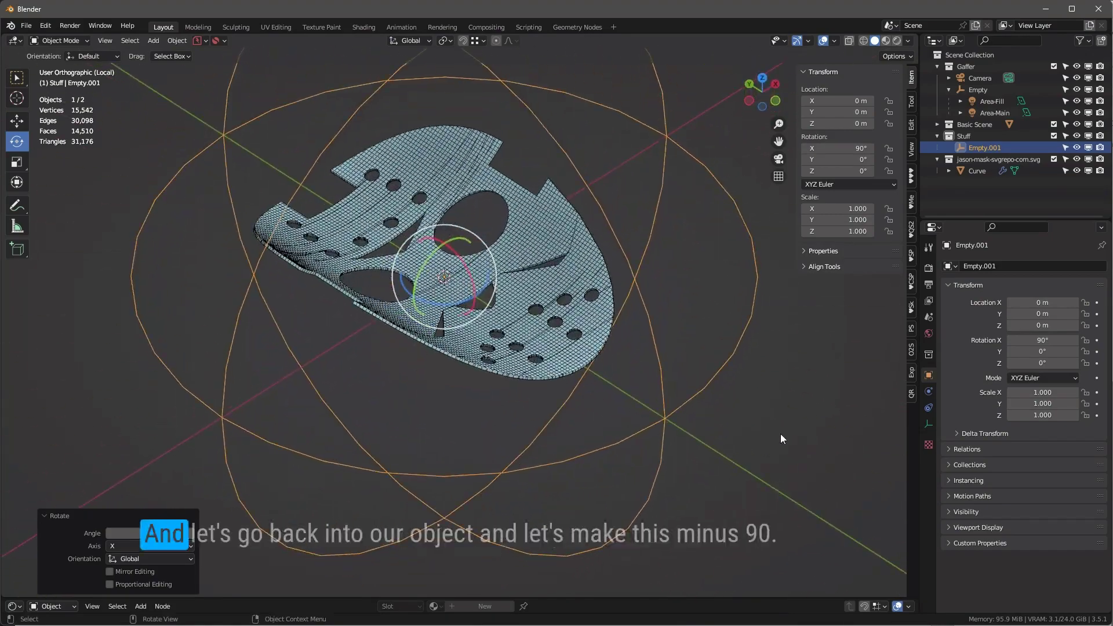
{"action": "left_click", "coordinate": [580, 307]}
{"action": "double_click", "coordinate": [1043, 359]}
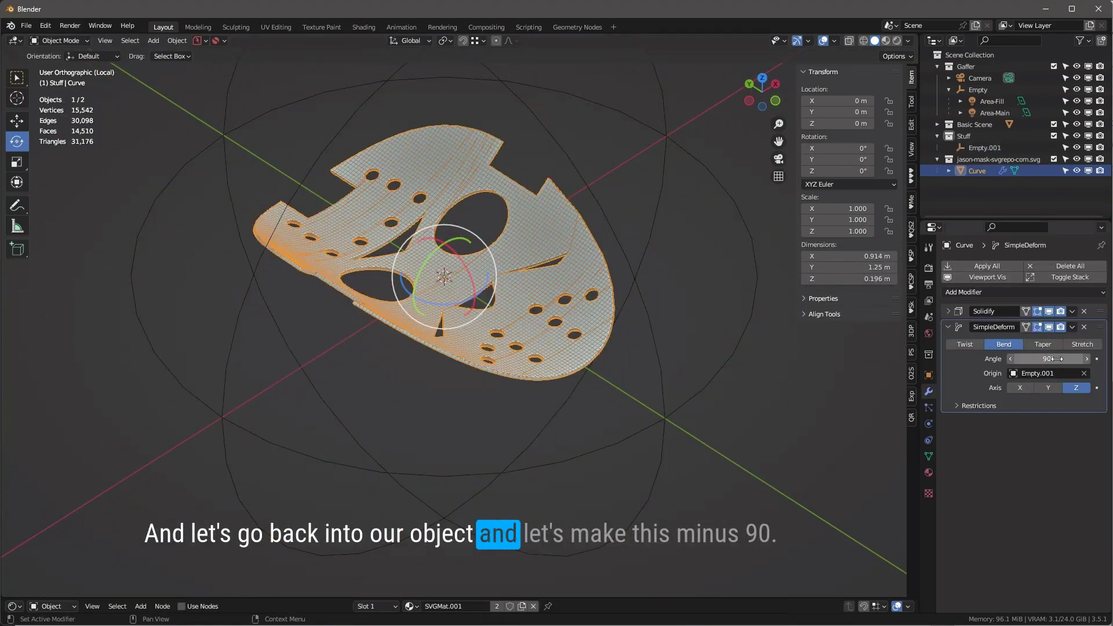
{"action": "type", "text": "-90"}
{"action": "key", "text": "Return"}
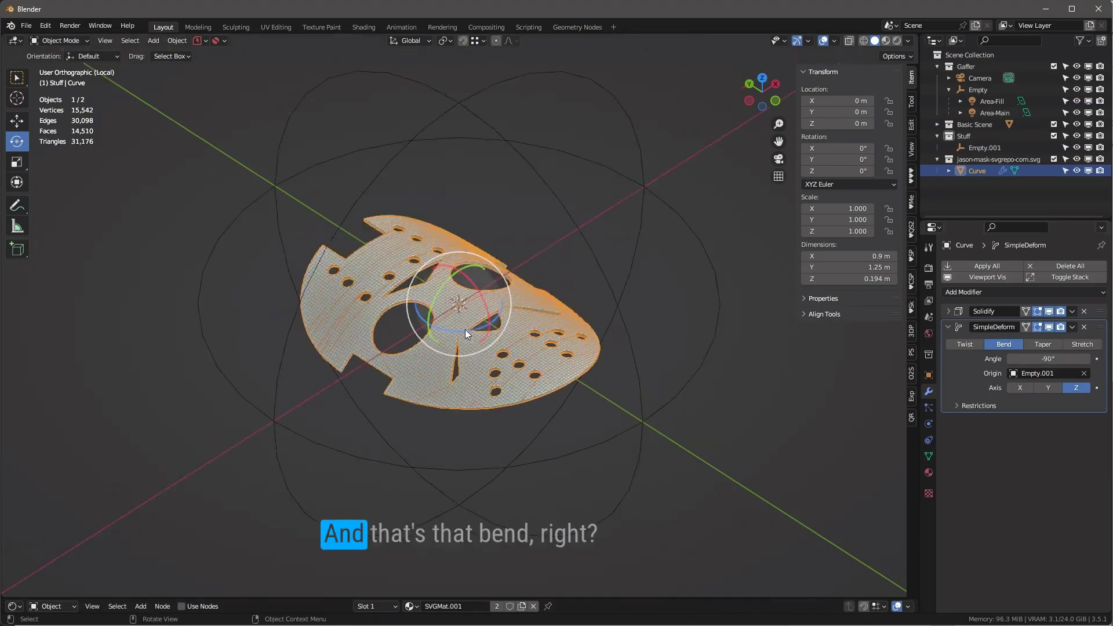
- Deselect the mask and add a cube-shaped empty with a 1 m radius at the scene origin
{"action": "mouse_move", "coordinate": [465, 329]}
{"action": "middle_mouse_down"}
{"action": "mouse_move", "coordinate": [375, 384]}
{"action": "mouse_move", "coordinate": [350, 273]}
{"action": "mouse_move", "coordinate": [475, 309]}
{"action": "mouse_move", "coordinate": [472, 339]}
{"action": "mouse_move", "coordinate": [468, 321]}
{"action": "mouse_move", "coordinate": [485, 346]}
{"action": "mouse_move", "coordinate": [469, 311]}
{"action": "middle_mouse_up"}
{"action": "scroll", "coordinate": [475, 308], "scroll_direction": "up", "scroll_amount": 1}
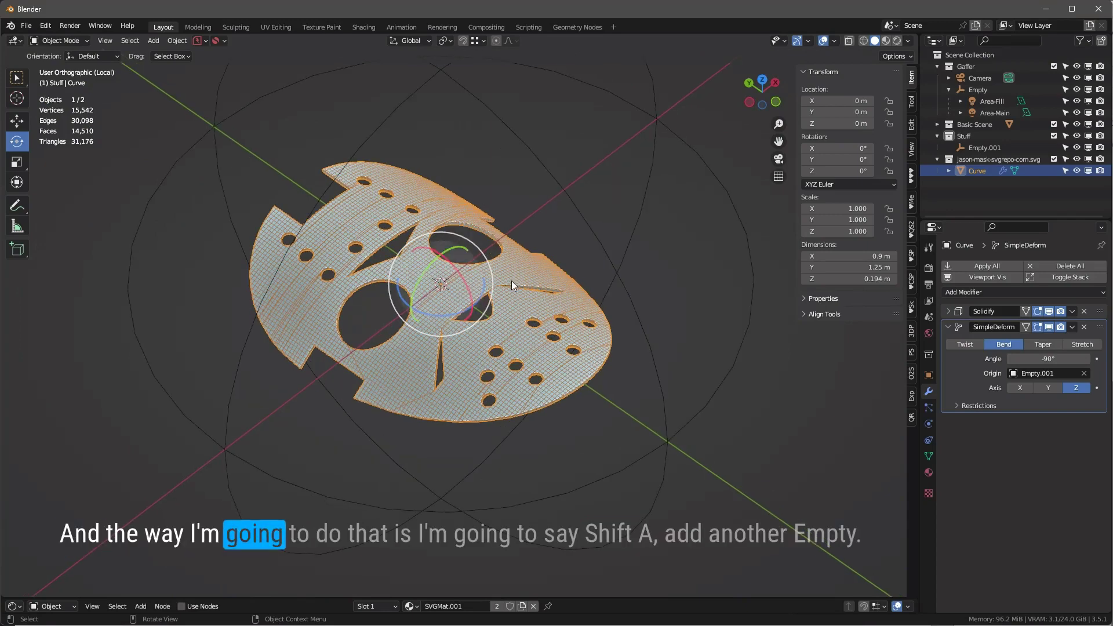
{"action": "left_click", "coordinate": [694, 300]}
{"action": "key", "text": "shift+a"}
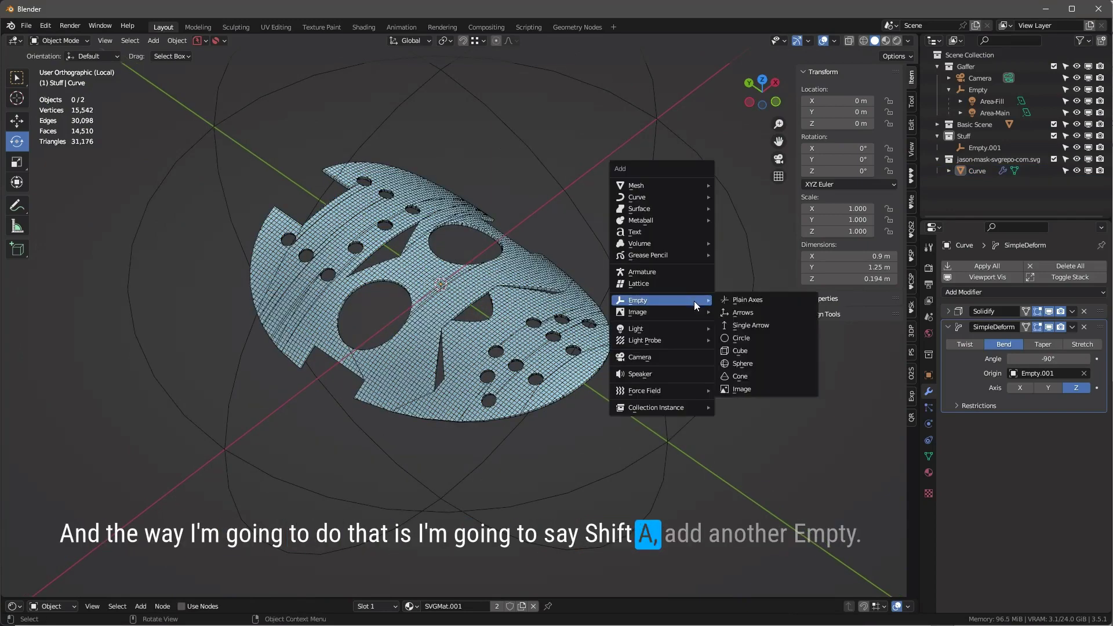
{"action": "mouse_move", "coordinate": [649, 301]}
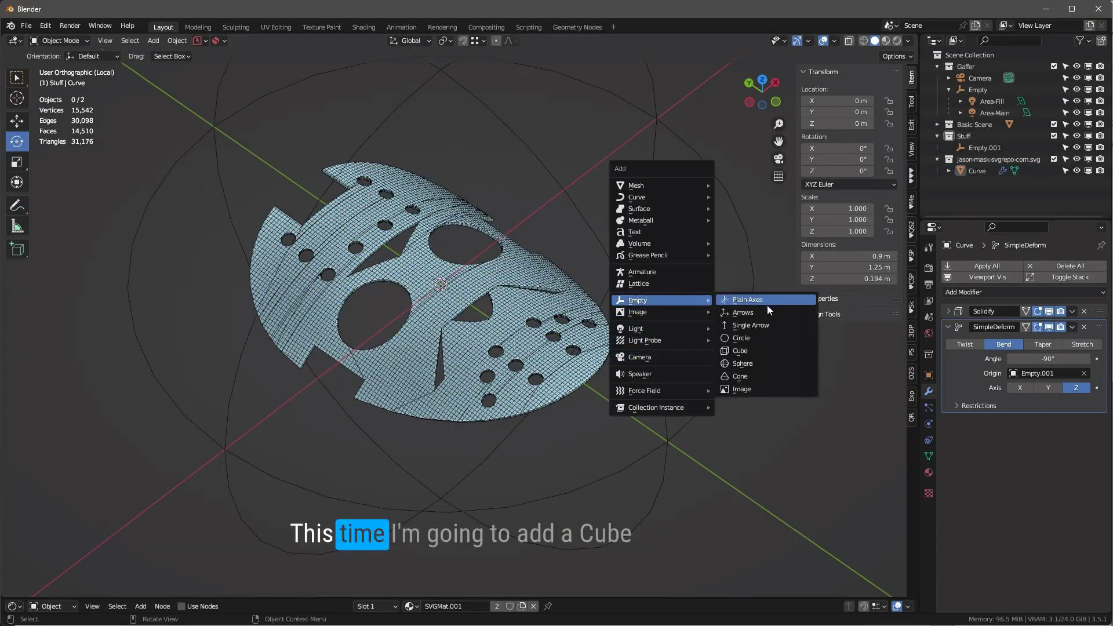
{"action": "left_click", "coordinate": [748, 390]}
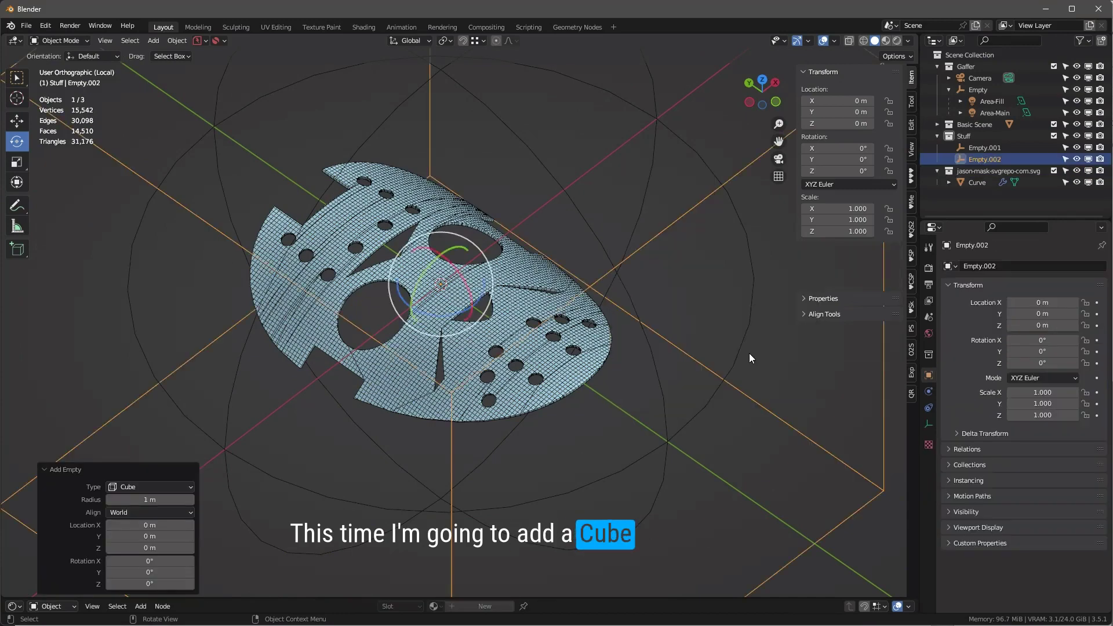
- Duplicate the mask's Simple Deform modifier and assign the cube empty as the duplicate's Origin
{"action": "left_click", "coordinate": [564, 295]}
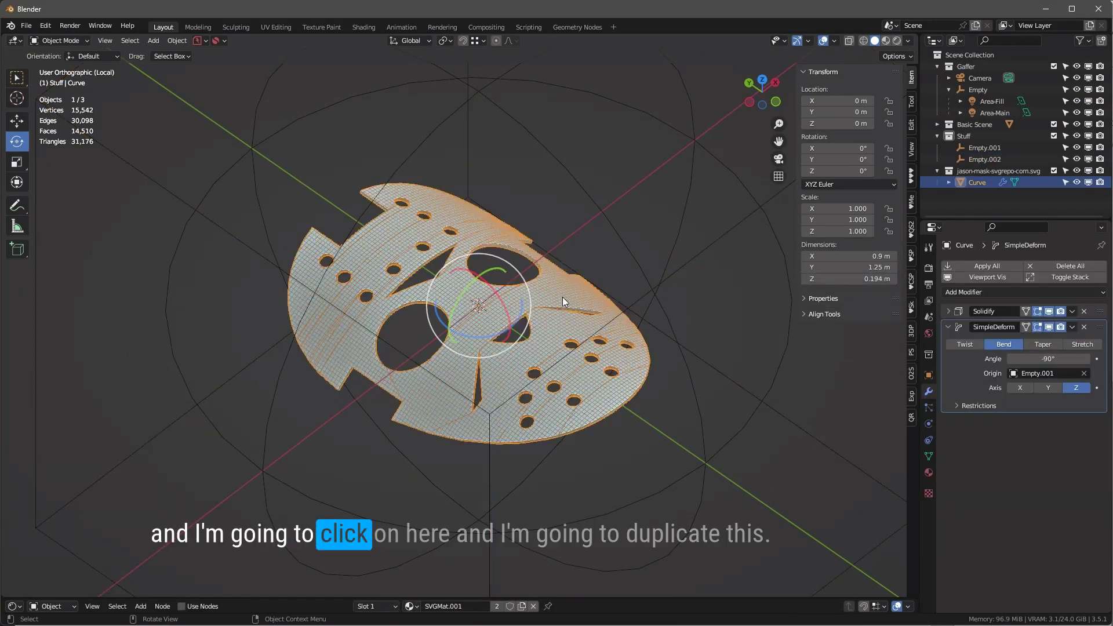
{"action": "left_click", "coordinate": [1072, 327]}
{"action": "left_click", "coordinate": [1020, 375]}
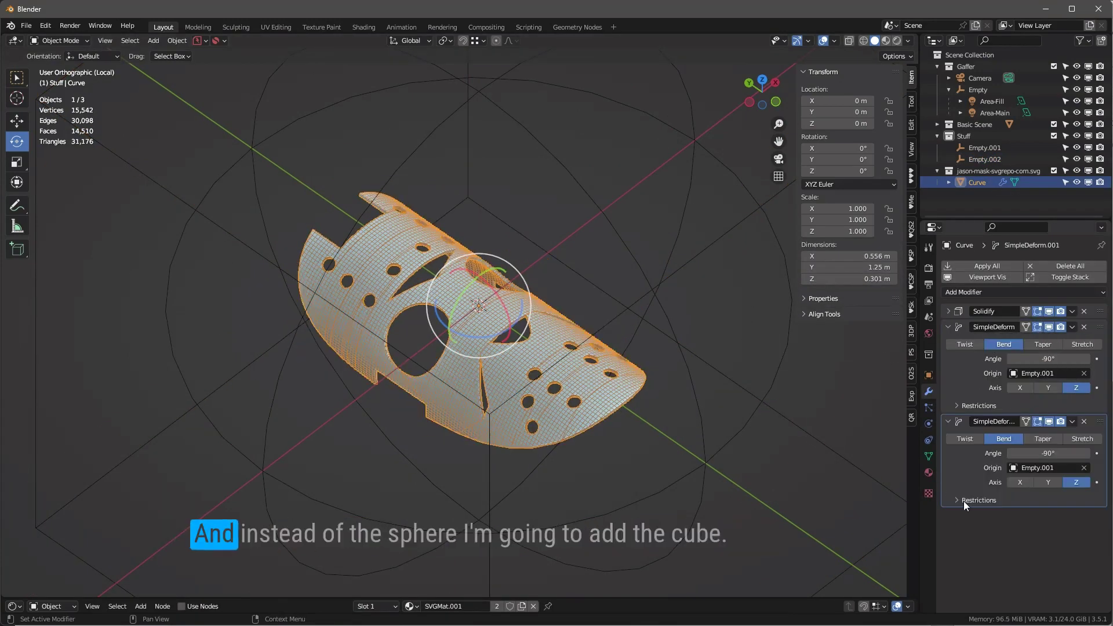
{"action": "left_click", "coordinate": [1083, 468]}
{"action": "left_click", "coordinate": [1082, 468]}
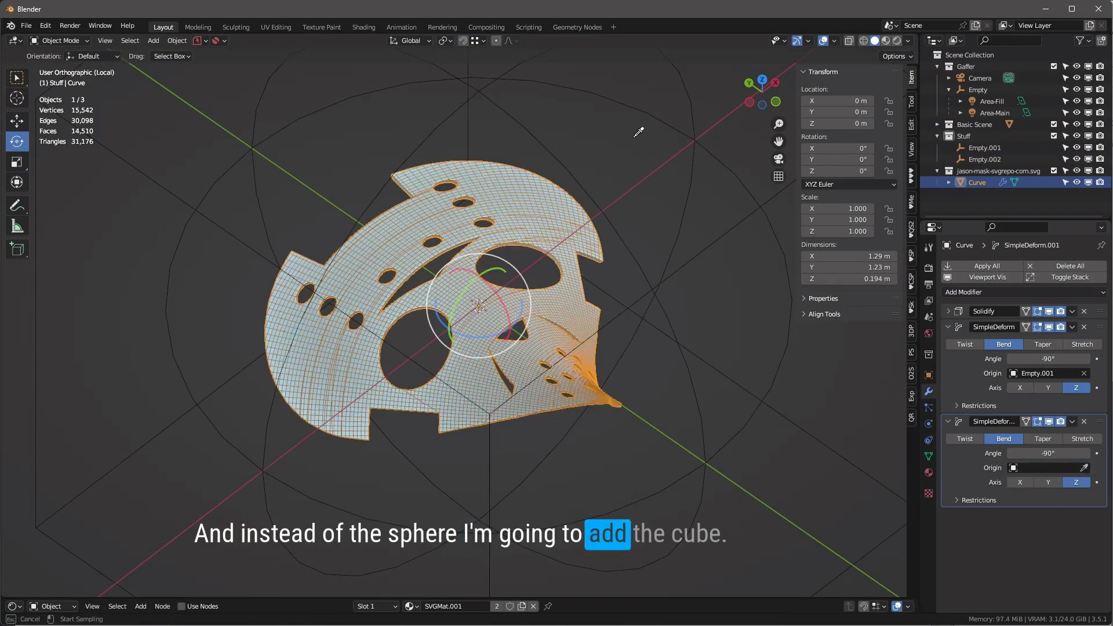
{"action": "left_click", "coordinate": [38, 272]}
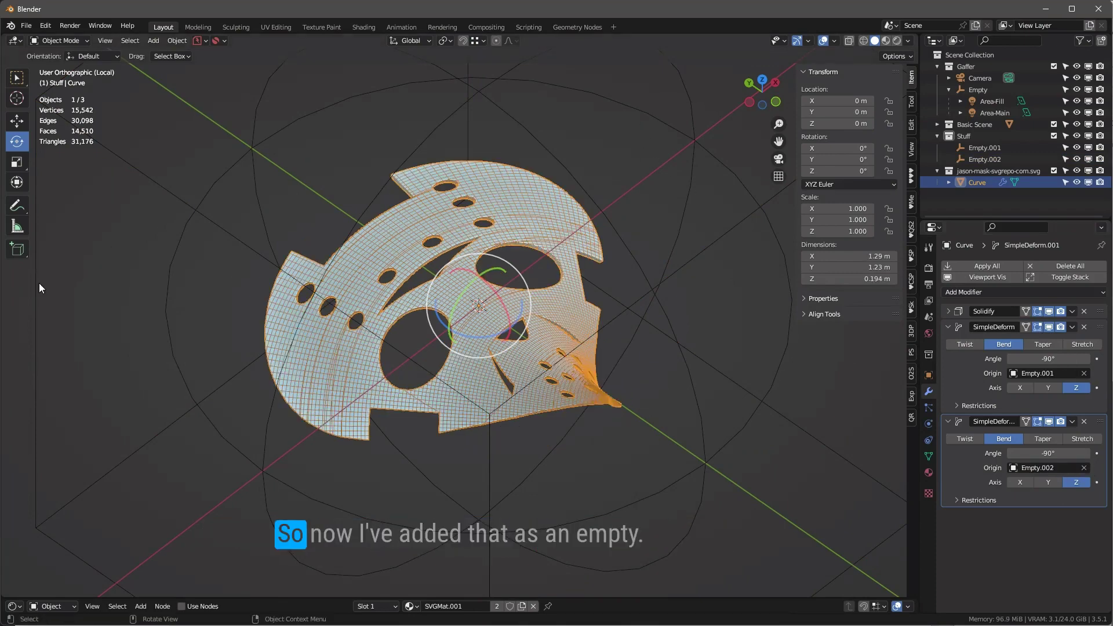
- Try an X rotation of 90° on the cube empty and reset it to 0°
{"action": "scroll", "coordinate": [559, 391], "scroll_direction": "down", "scroll_amount": 2}
{"action": "mouse_move", "coordinate": [556, 392]}
{"action": "middle_mouse_down"}
{"action": "mouse_move", "coordinate": [597, 399]}
{"action": "mouse_move", "coordinate": [538, 384]}
{"action": "middle_mouse_up"}
{"action": "left_click", "coordinate": [755, 271]}
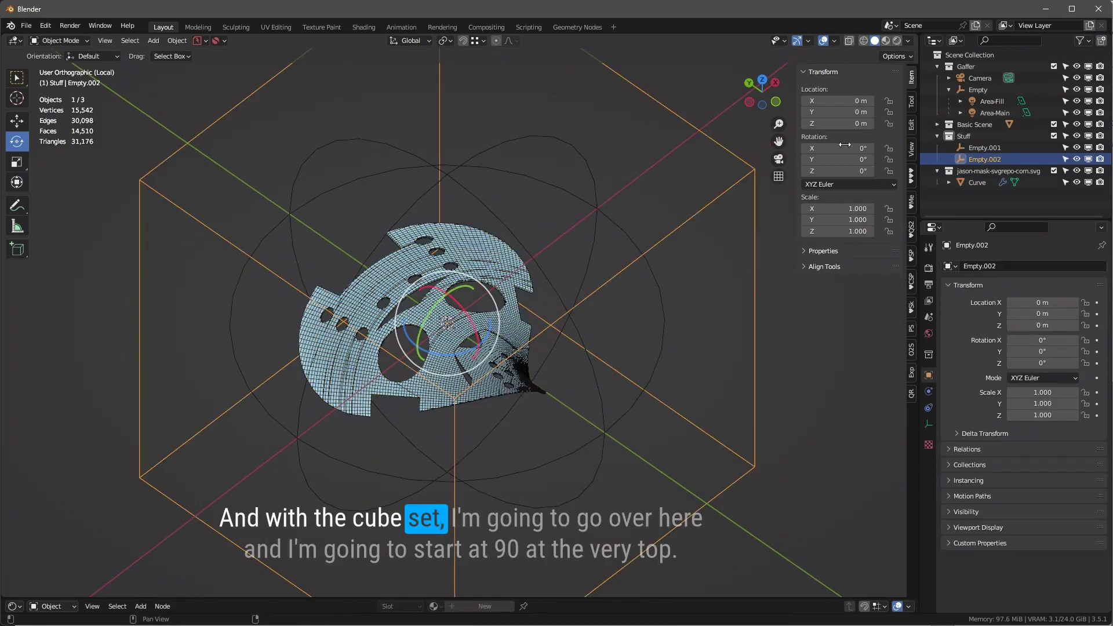
{"action": "type", "text": "90"}
{"action": "key", "text": "Return"}
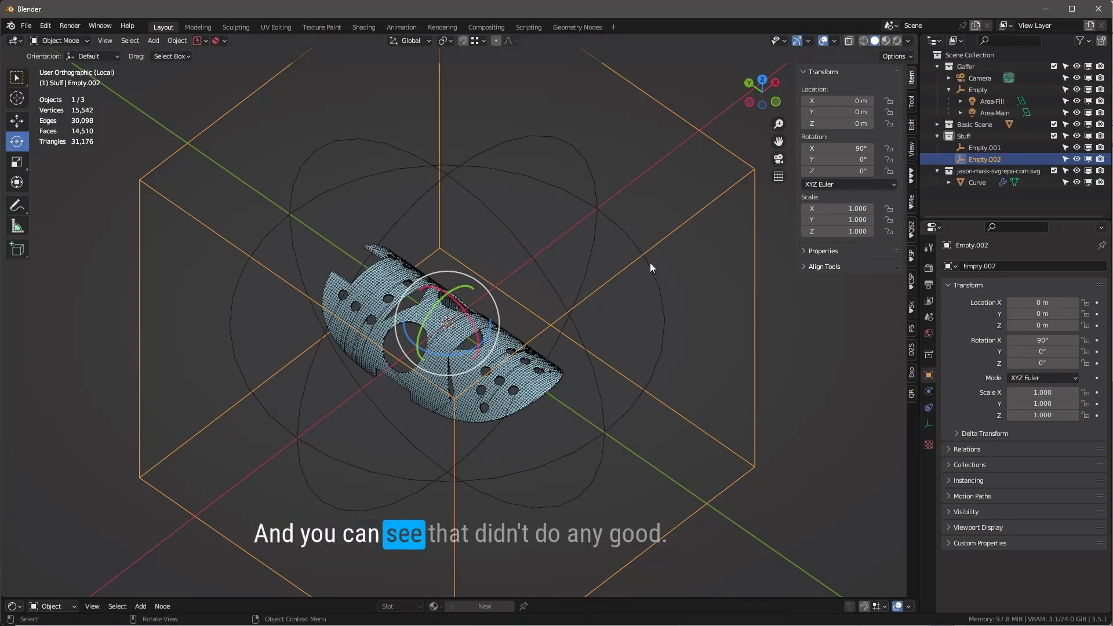
{"action": "middle_click_drag", "start_coordinate": [649, 263], "coordinate": [696, 365]}
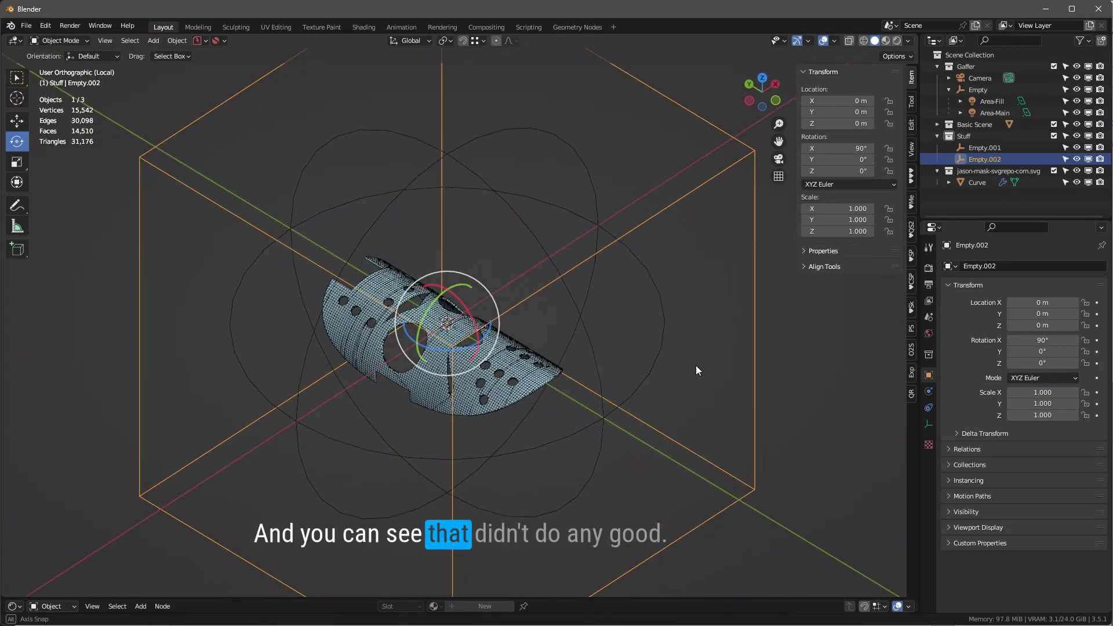
{"action": "left_click", "coordinate": [849, 149]}
{"action": "type", "text": "0"}
{"action": "key", "text": "Return"}
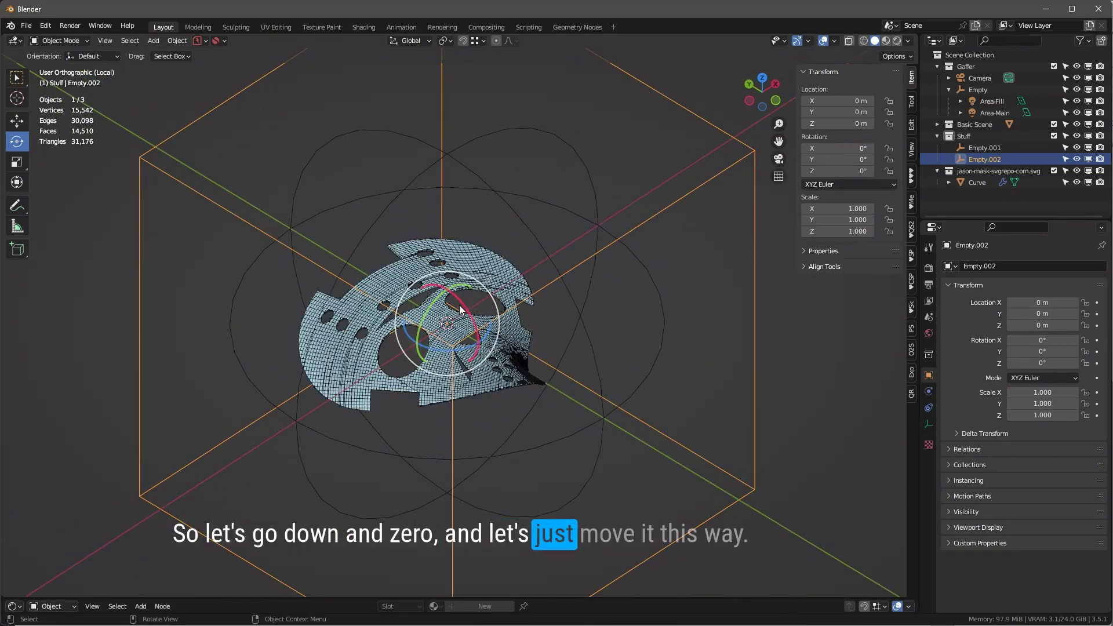
- Try rotating the cube empty freely with the rotate gizmo, including about Z, undoing each rotation
{"action": "left_click_drag", "start_coordinate": [434, 310], "coordinate": [454, 356]}
{"action": "key", "text": "ctrl+z"}
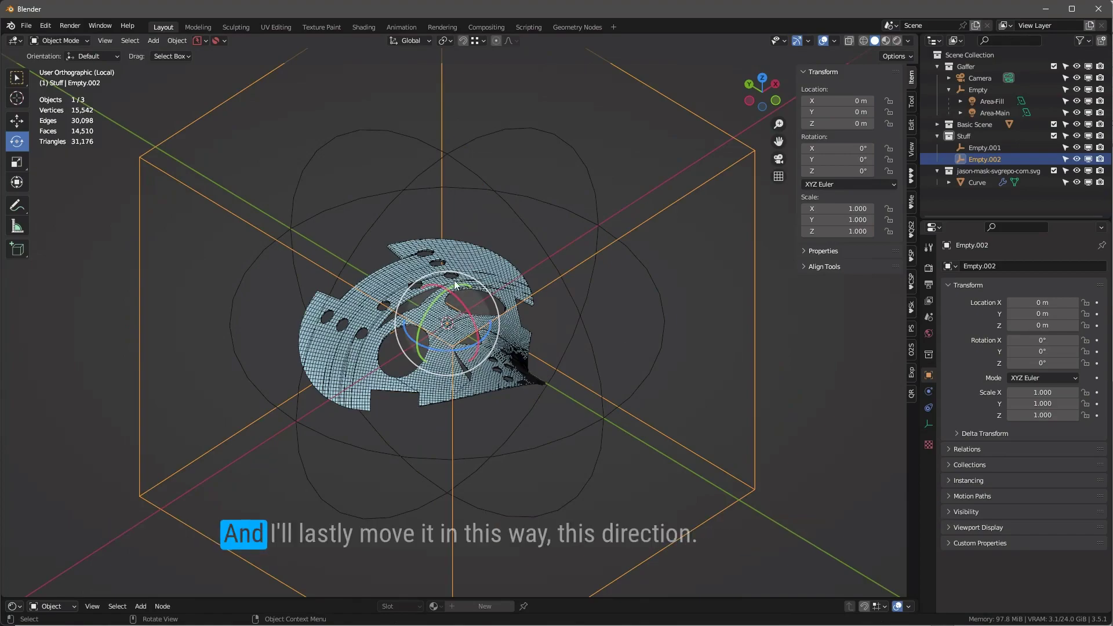
{"action": "left_click_drag", "start_coordinate": [452, 355], "coordinate": [358, 335]}
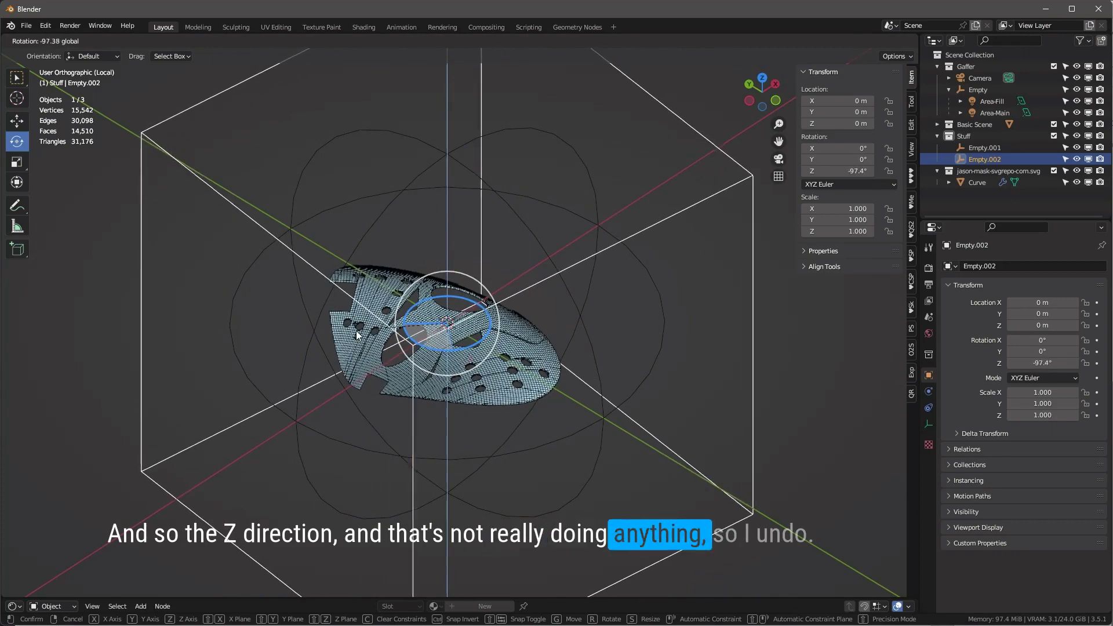
{"action": "key", "text": "ctrl+z"}
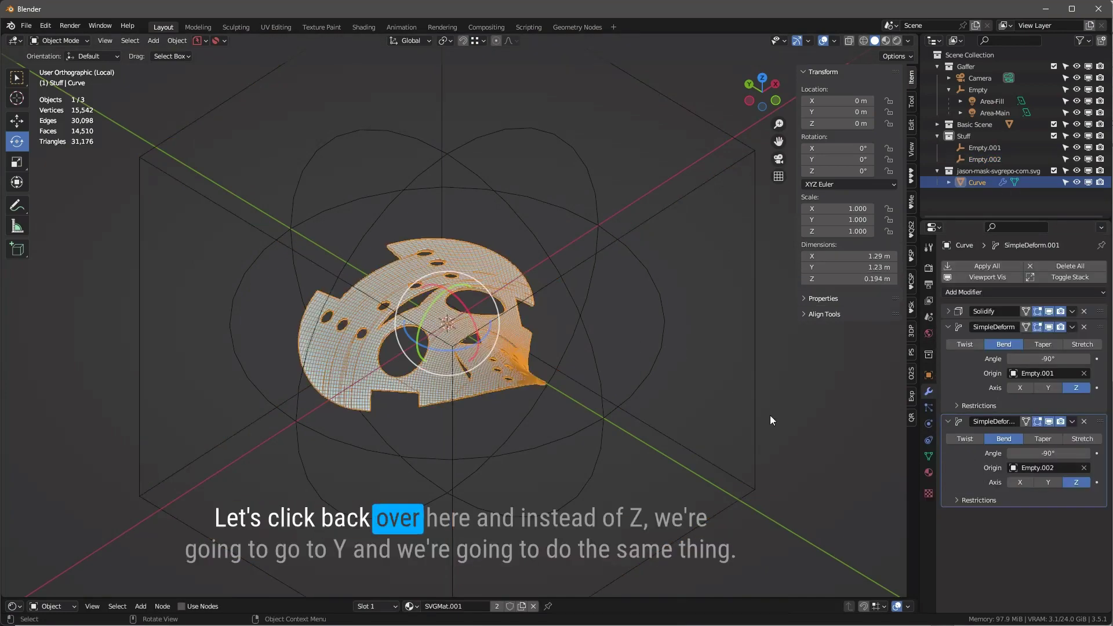
- Switch the mask's first Simple Deform to the Y axis, then try the cube empty at 90° X rotation and undo the rotation
{"action": "left_click", "coordinate": [1048, 387]}
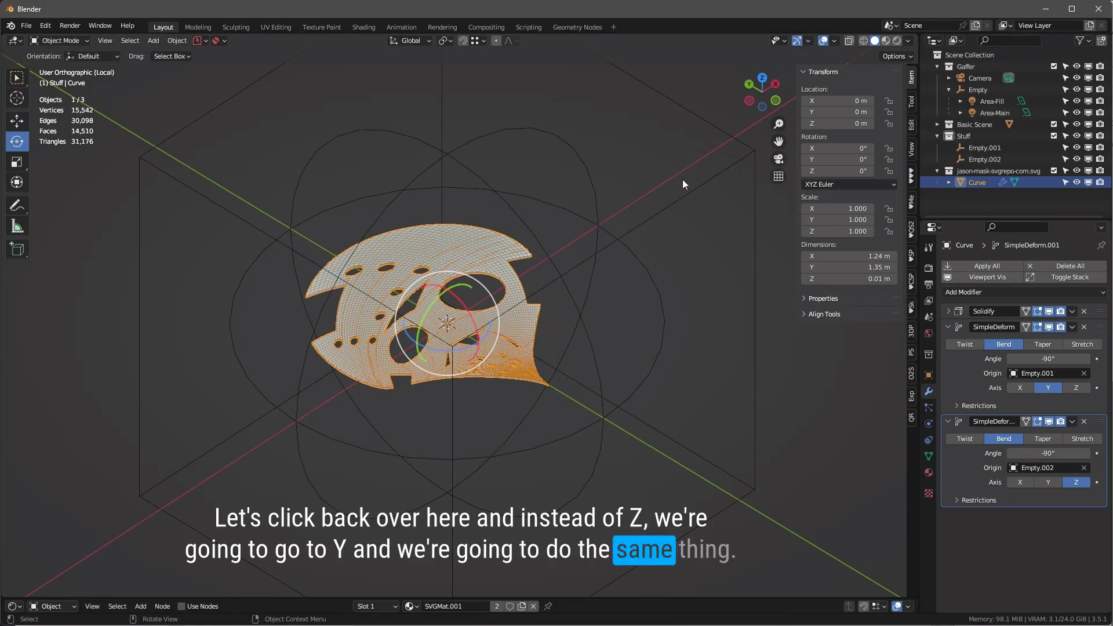
{"action": "left_click", "coordinate": [679, 198]}
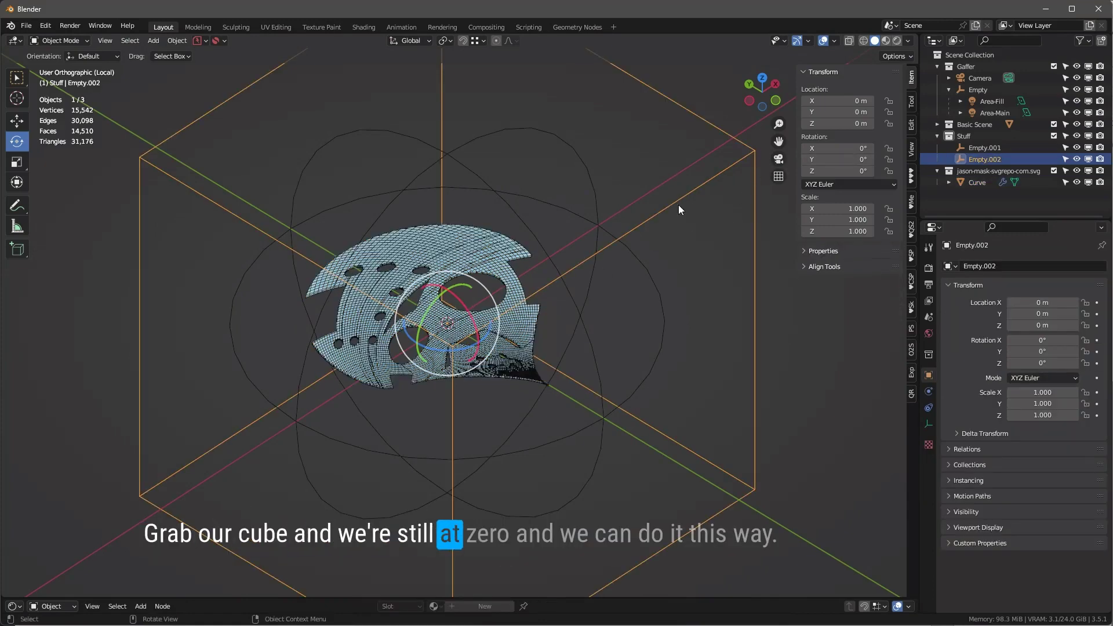
{"action": "left_click", "coordinate": [840, 148]}
{"action": "type", "text": "90"}
{"action": "key", "text": "Return"}
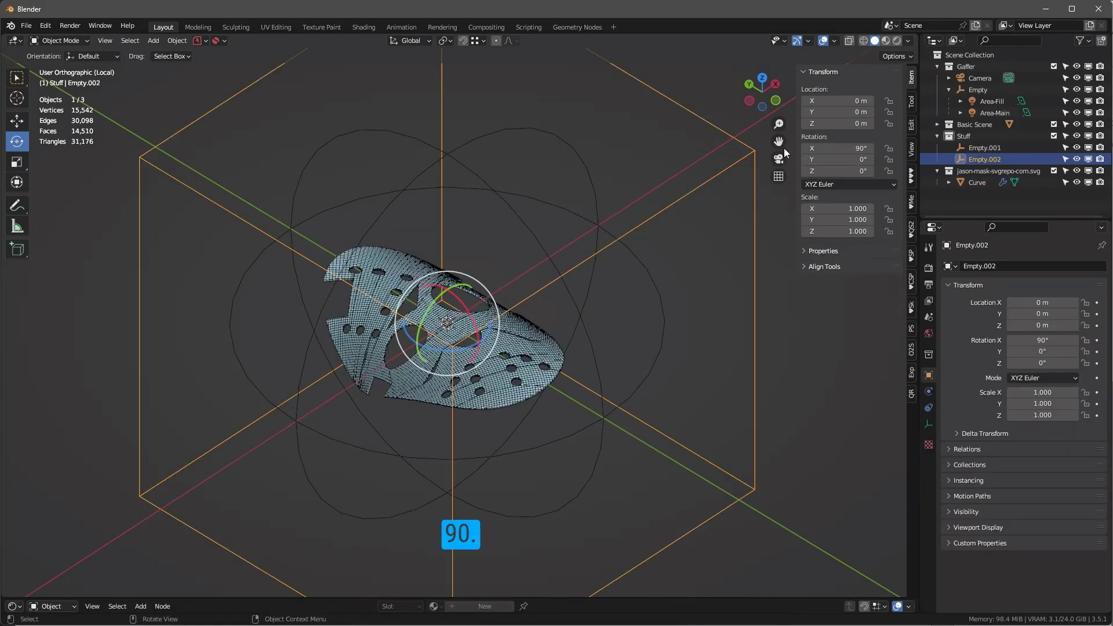
{"action": "key", "text": "ctrl+z"}
- Try the cube empty at 90° rotation about Y and about Z, undoing each attempt
{"action": "left_click", "coordinate": [841, 160]}
{"action": "type", "text": "90"}
{"action": "key", "text": "Return"}
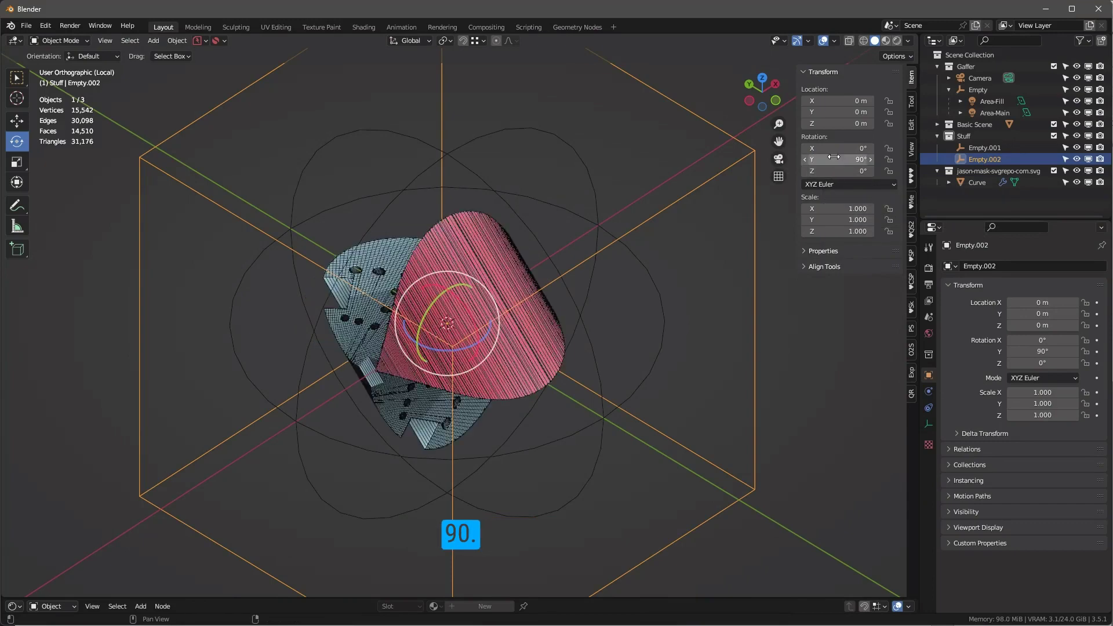
{"action": "key", "text": "ctrl+z"}
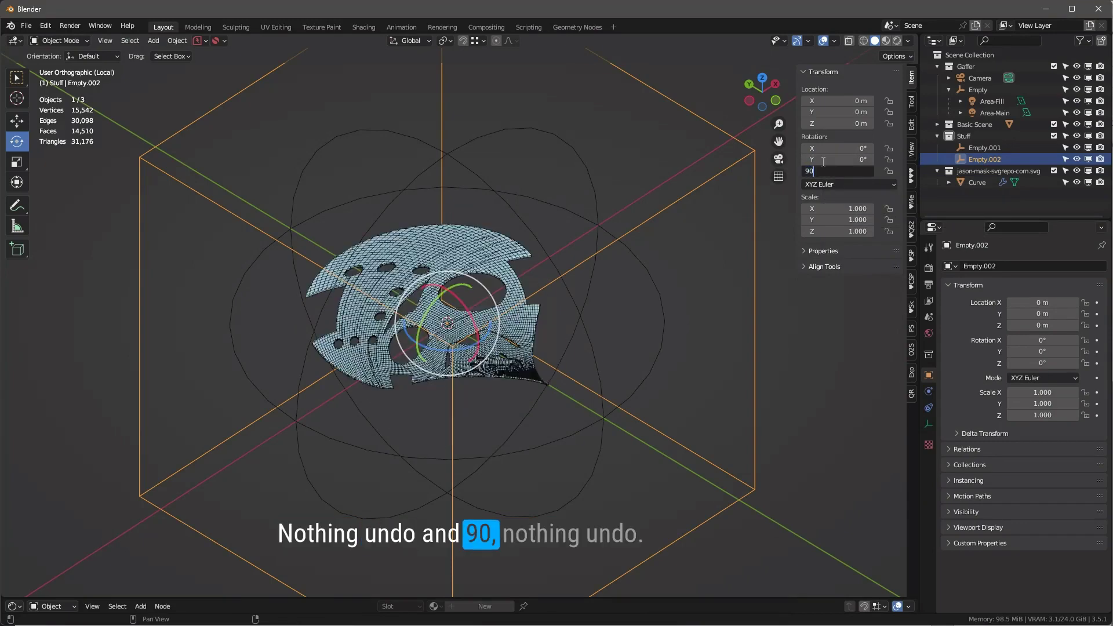
- Reselect the mask and set the bend axis of its first Simple Deform modifier to X
{"action": "middle_click_drag", "start_coordinate": [371, 394], "coordinate": [433, 382]}
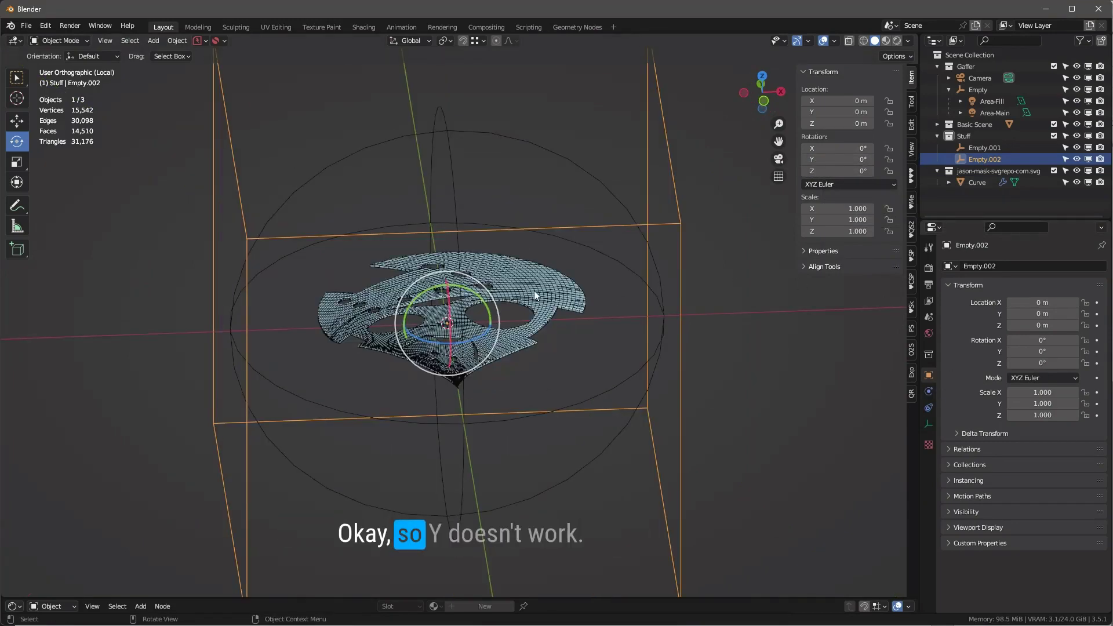
{"action": "left_click", "coordinate": [977, 182]}
{"action": "left_click", "coordinate": [1021, 387]}
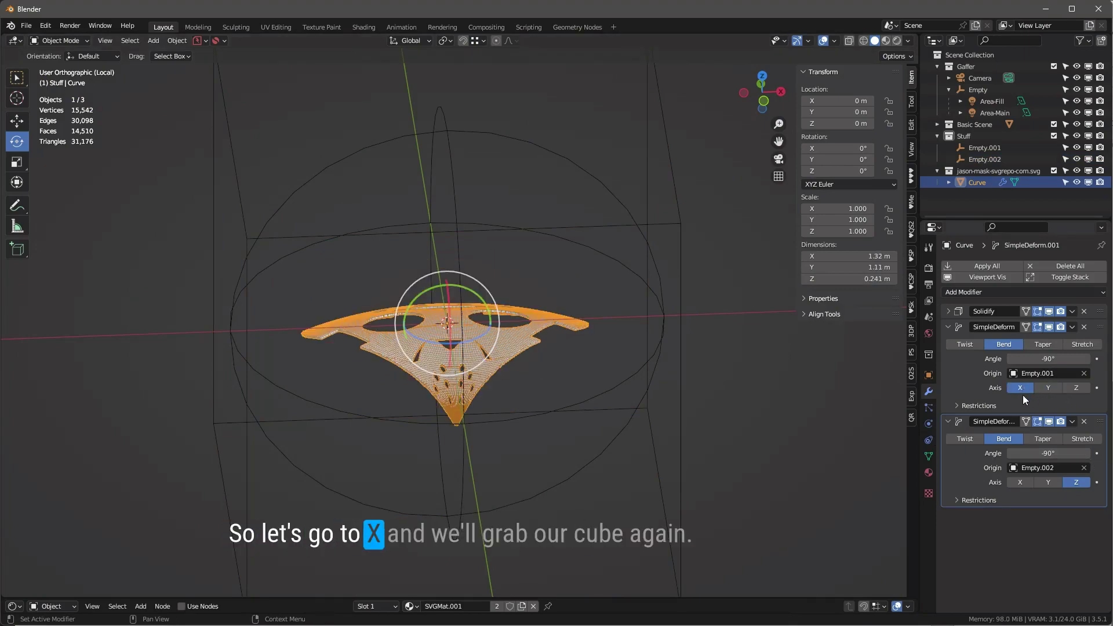
- Select the cube empty and set its X rotation to 90°
{"action": "middle_click_drag", "start_coordinate": [578, 303], "coordinate": [711, 232]}
{"action": "left_click", "coordinate": [751, 219]}
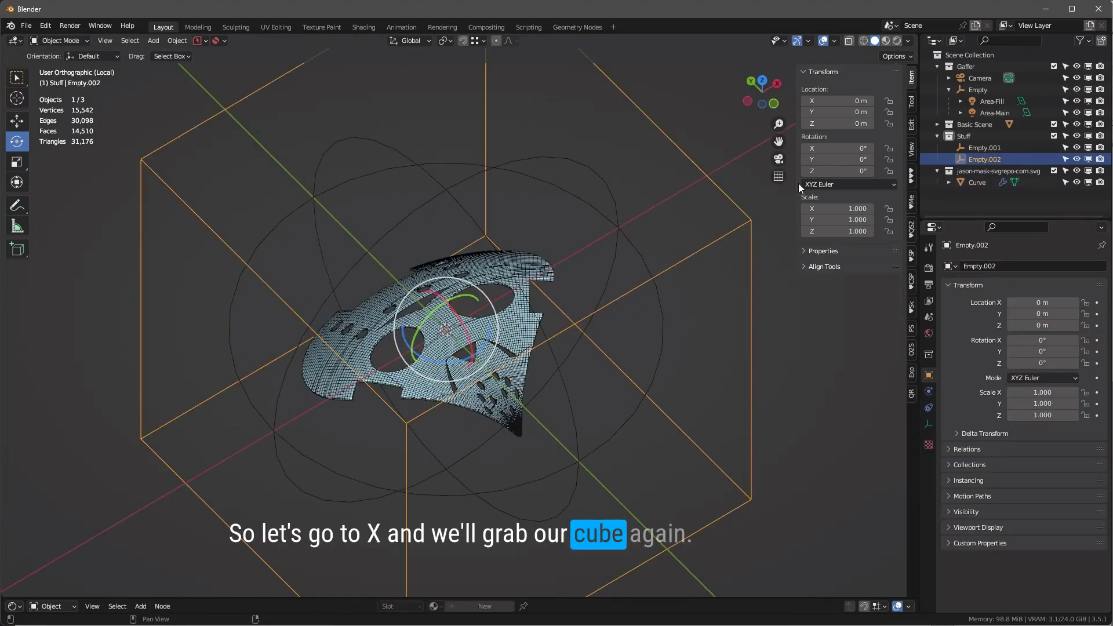
{"action": "left_click", "coordinate": [838, 148]}
{"action": "type", "text": "90"}
{"action": "key", "text": "Return"}
- Select the mask and set the bend angle of its second Simple Deform modifier to -45°
{"action": "middle_click_drag", "start_coordinate": [732, 143], "coordinate": [544, 418]}
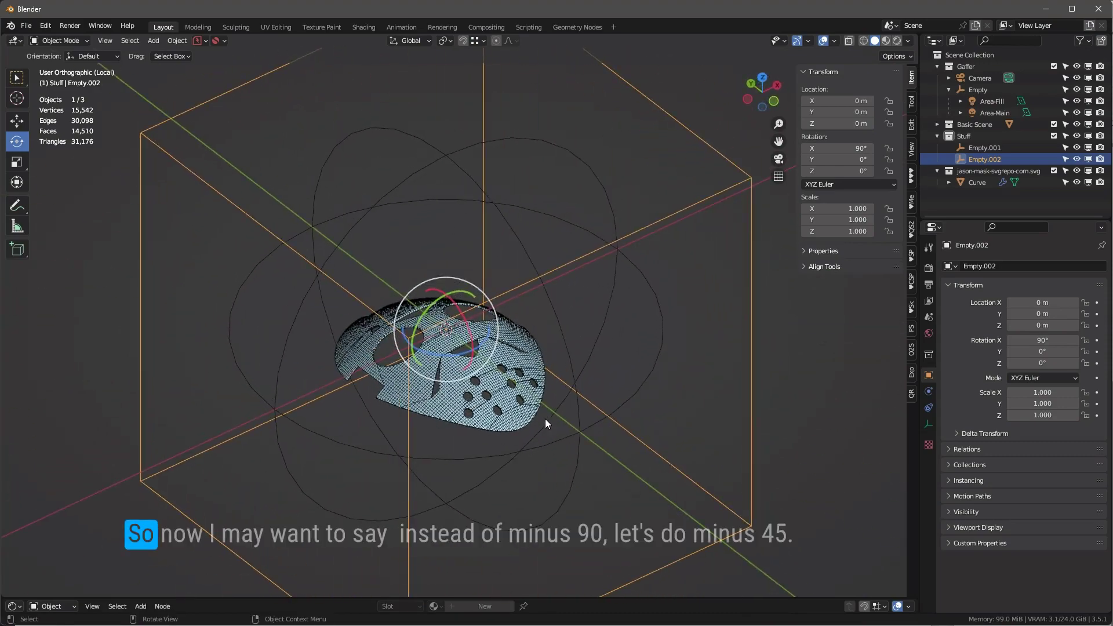
{"action": "left_click", "coordinate": [520, 372]}
{"action": "left_click", "coordinate": [1048, 453]}
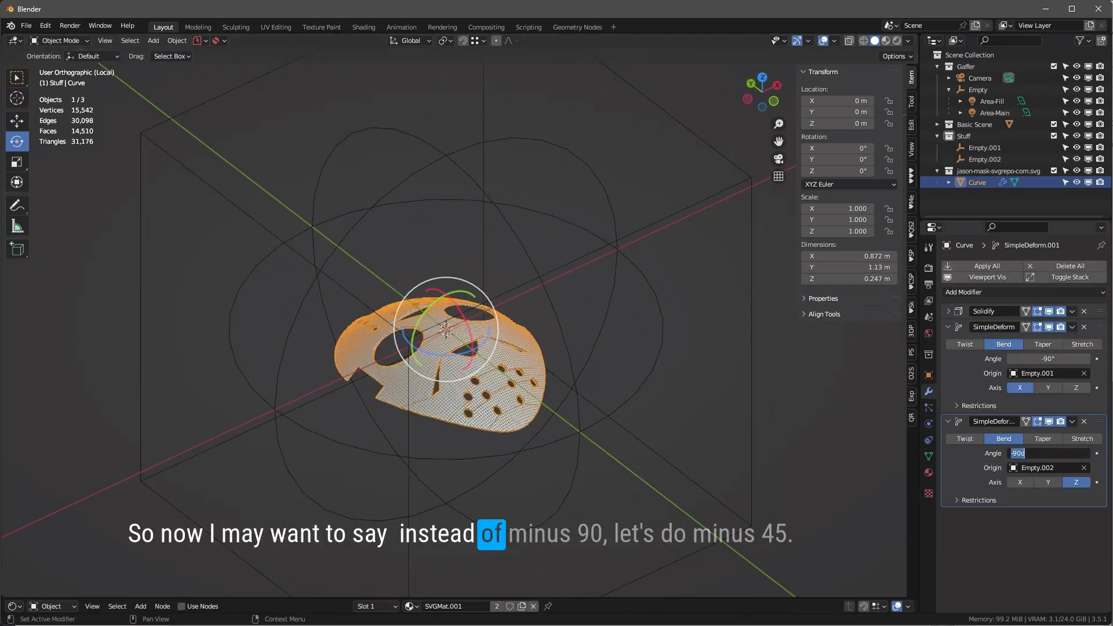
{"action": "type", "text": "-4"}
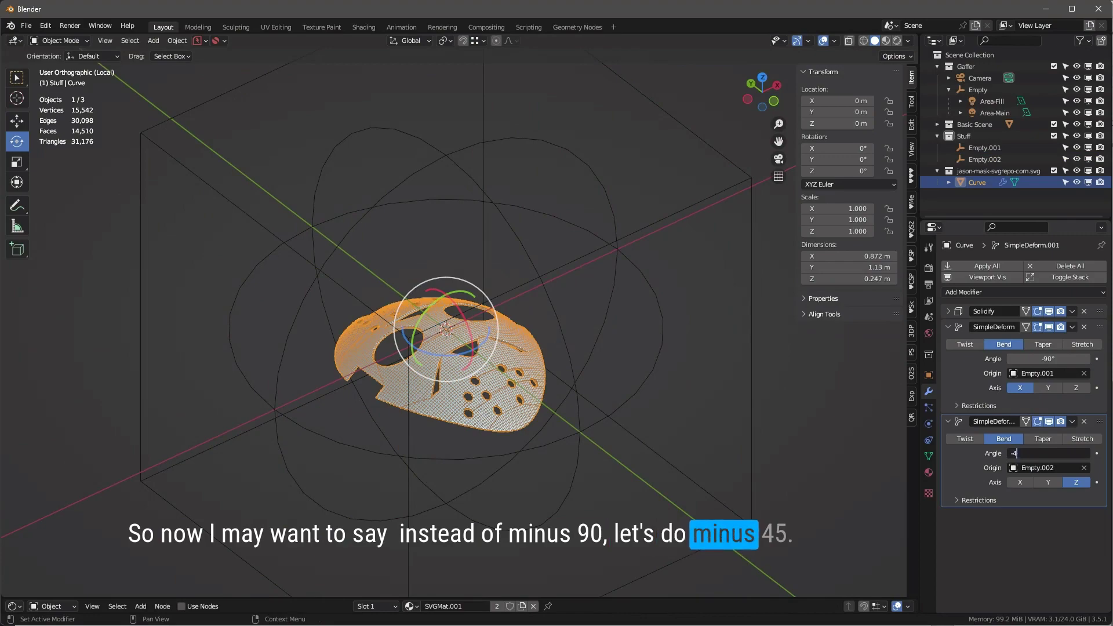
{"action": "type", "text": "5"}
{"action": "key", "text": "Return"}
- Frame the bent mask in the viewport, examine its curvature and deselect all objects
{"action": "middle_click_drag", "start_coordinate": [753, 492], "coordinate": [864, 68]}
{"action": "key", "text": "KP_Decimal"}
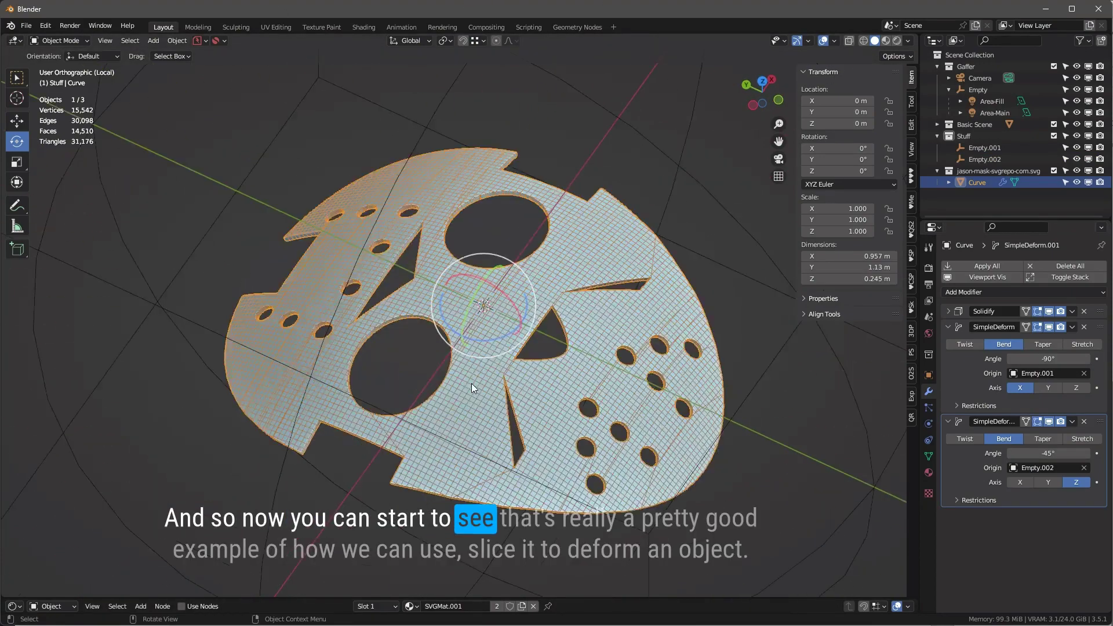
{"action": "middle_click_drag", "start_coordinate": [471, 384], "coordinate": [684, 389]}
{"action": "key", "text": "alt+a"}
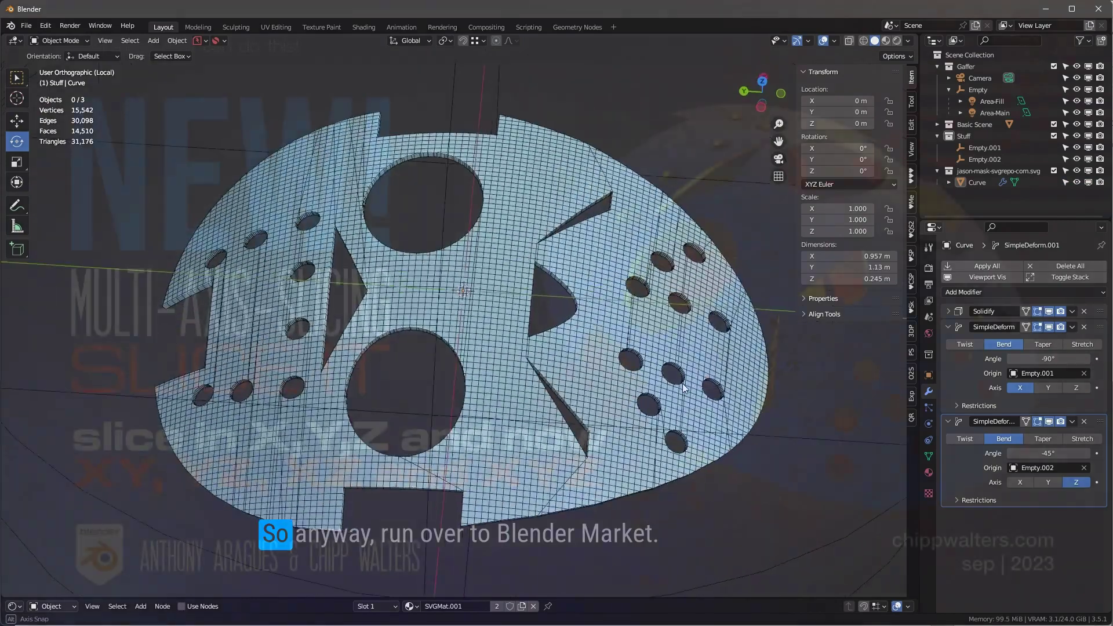